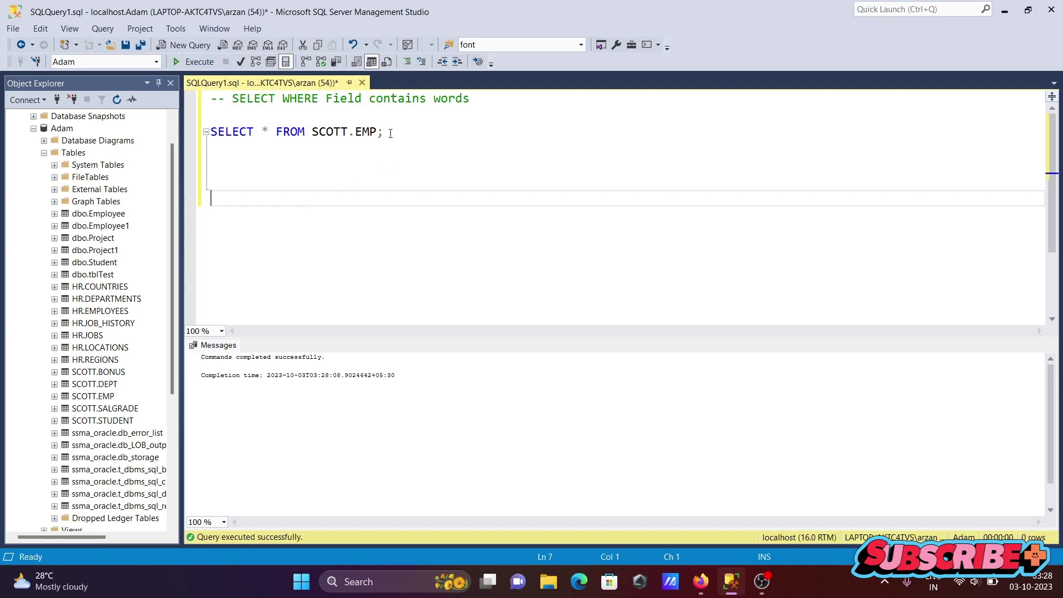
- Run SELECT * FROM SCOTT.EMP to list all 17 employees, then start a new line below it
click(198, 62)
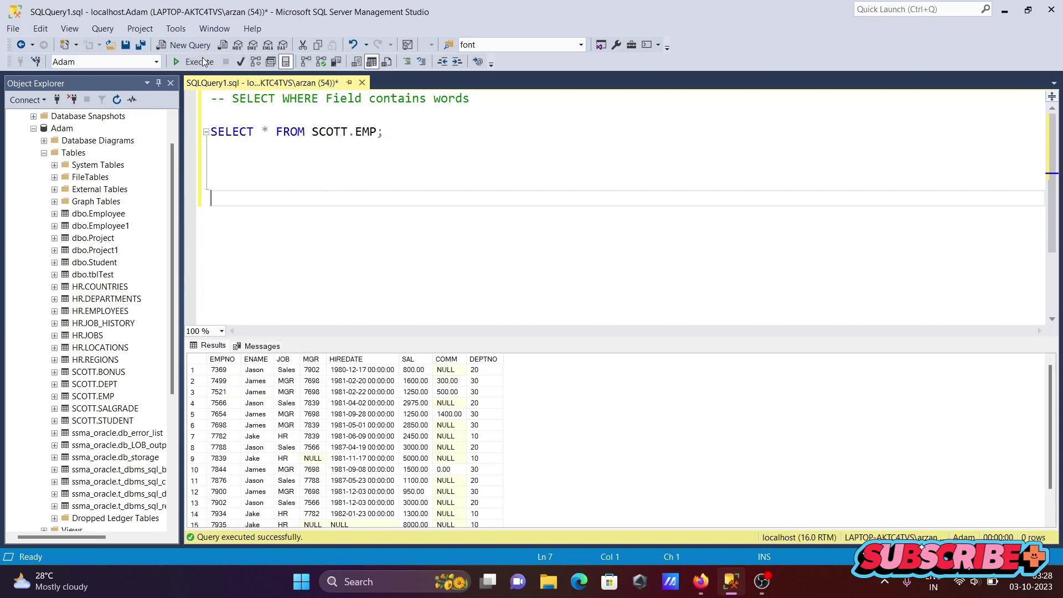
click(395, 131)
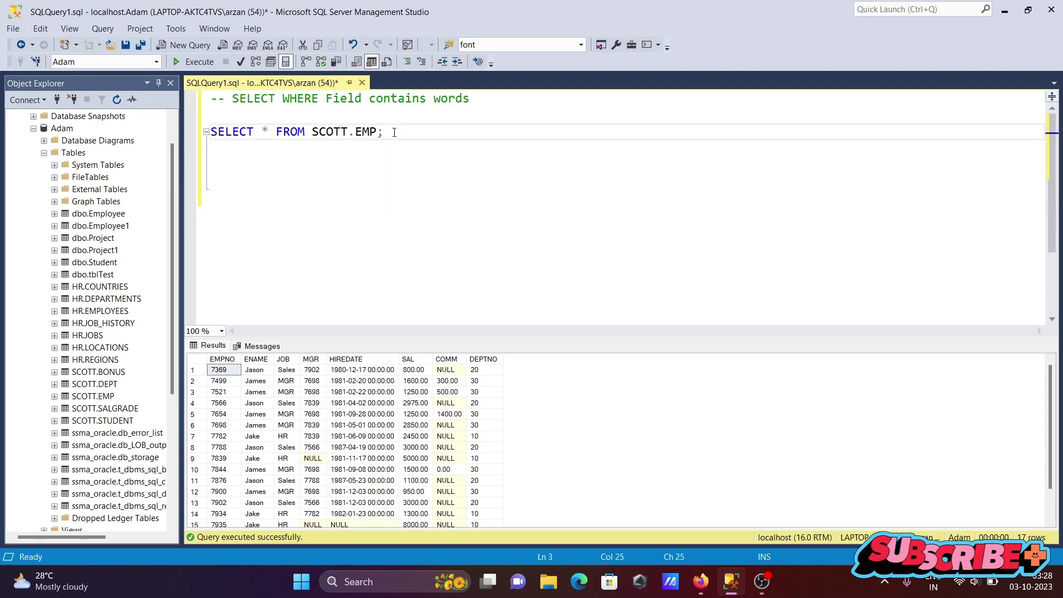
key(Return)
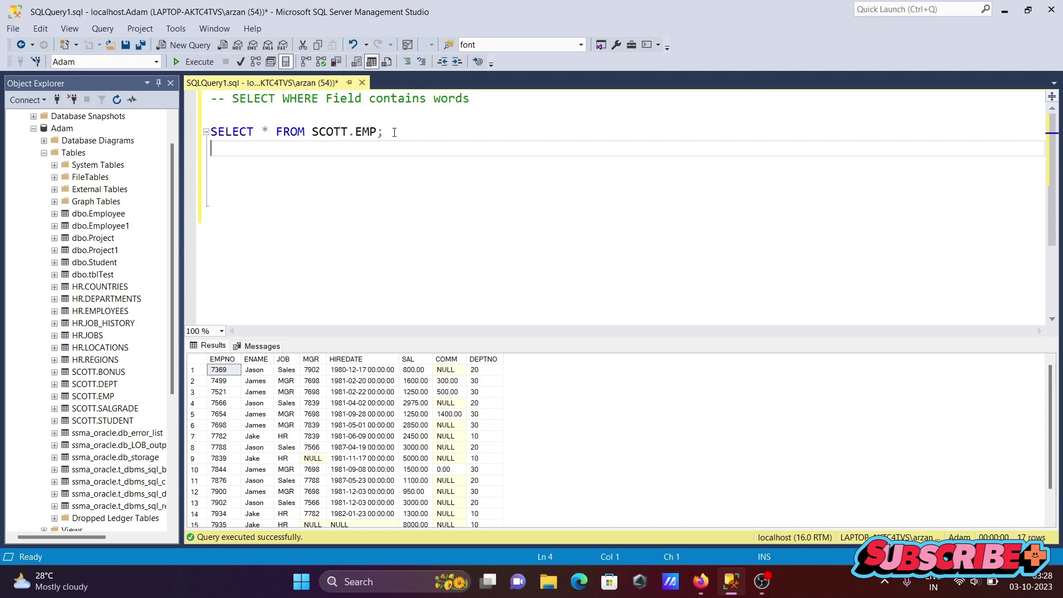
- Write SELECT * FROM SCOTT.EMP WHERE SCOTT.EMP.EMPNO LIKE '%2', completing names from IntelliSense
key(Return)
text(SELEC)
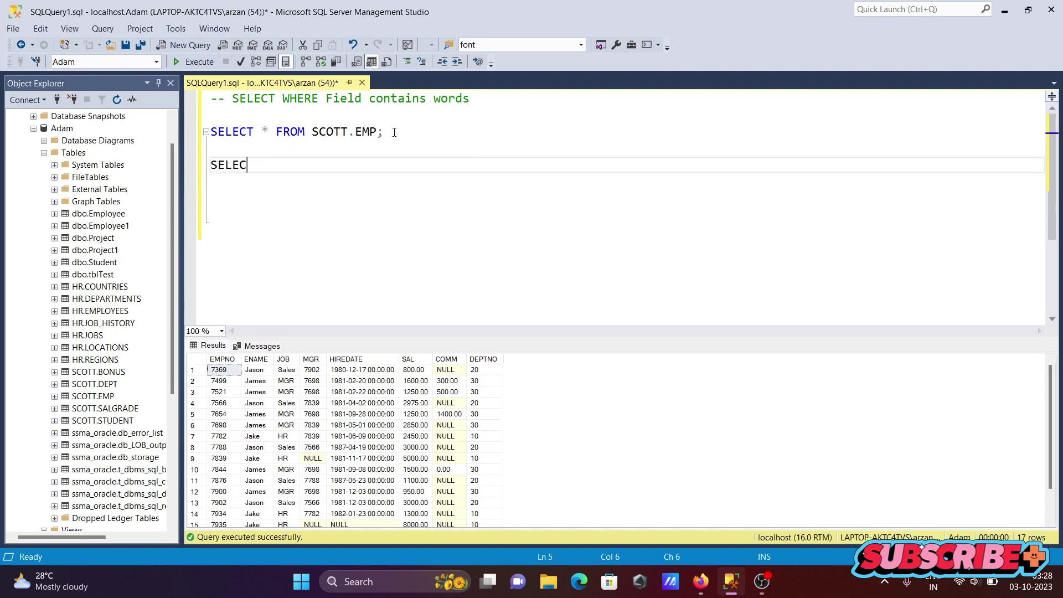
text(T *)
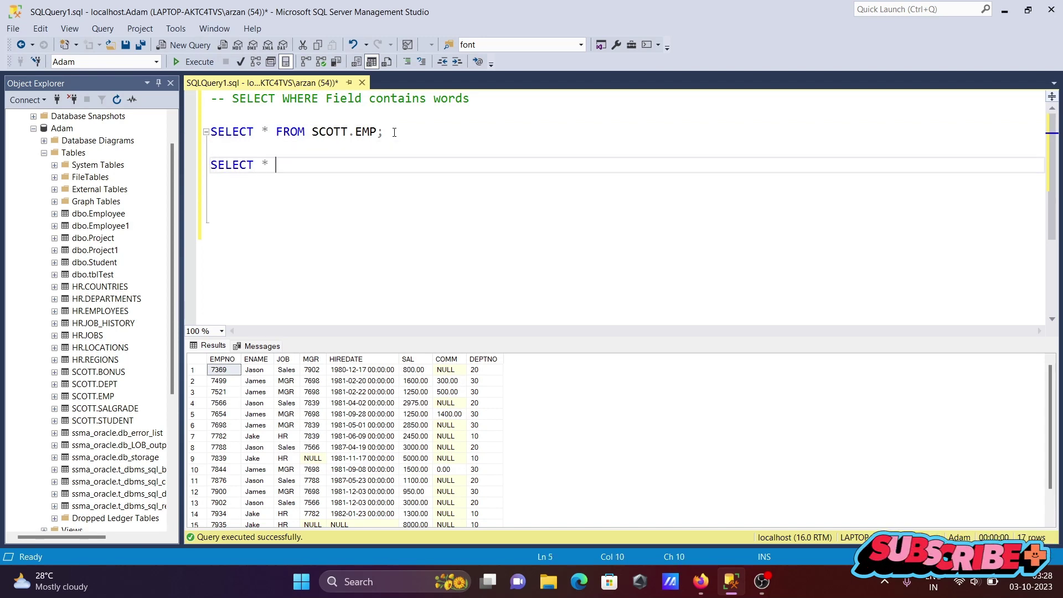
text( FROM )
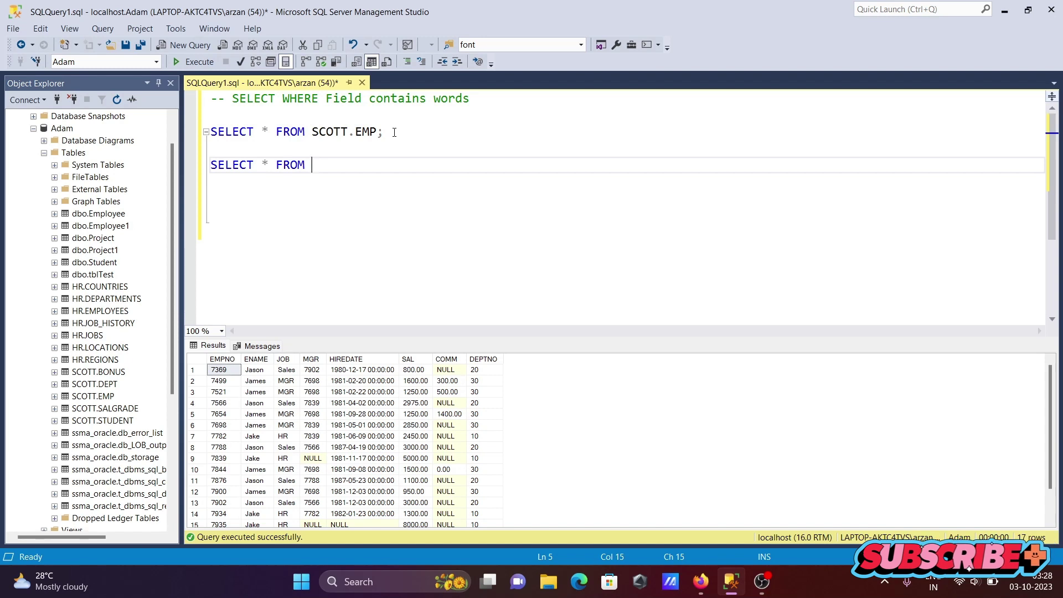
text(SCI)
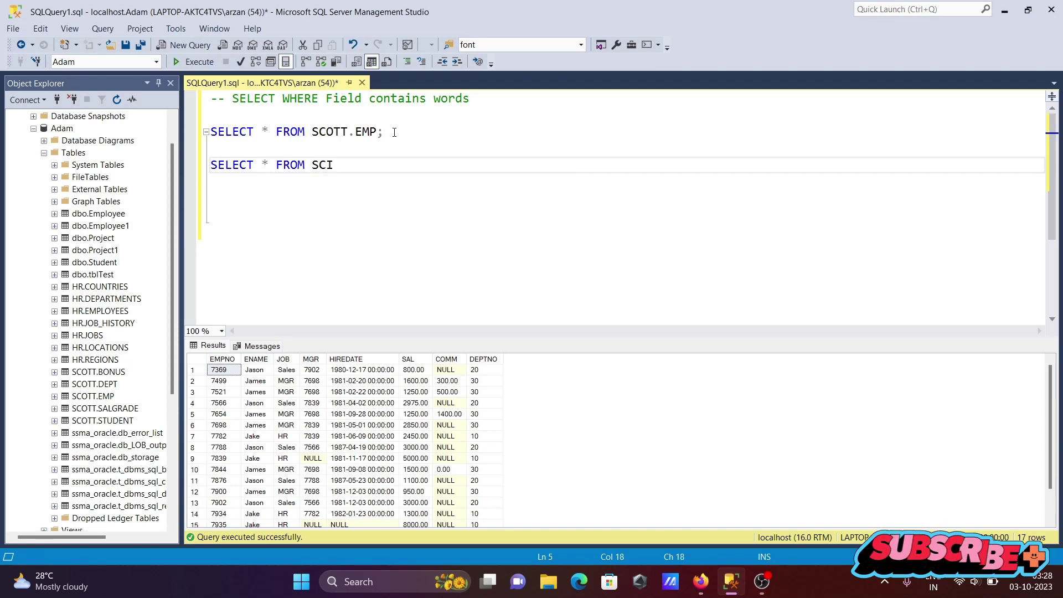
key(BackSpace)
text(OTT.)
key(Down)
key(Down)
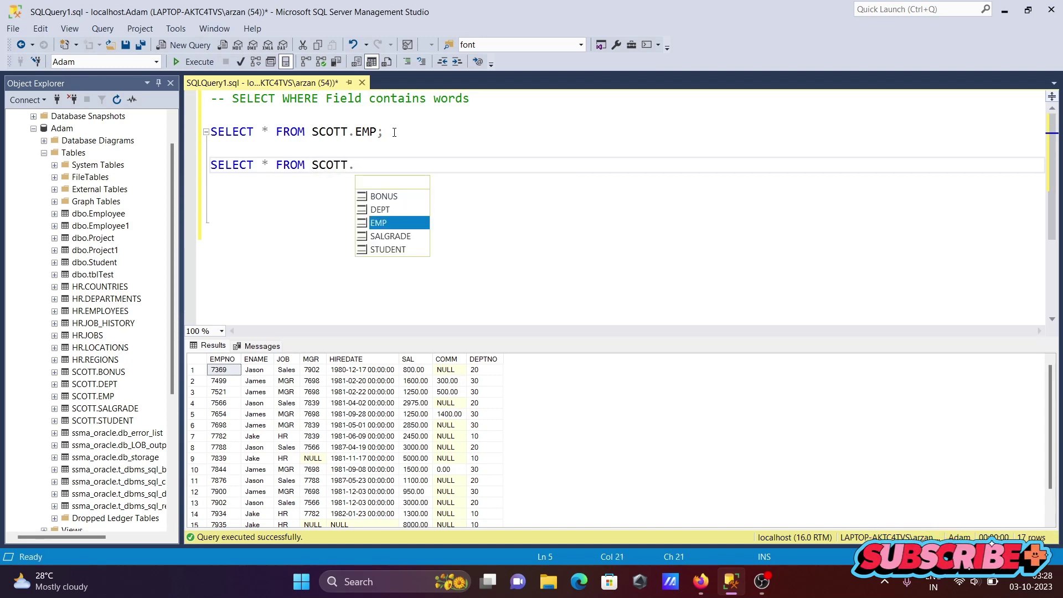
key(Tab)
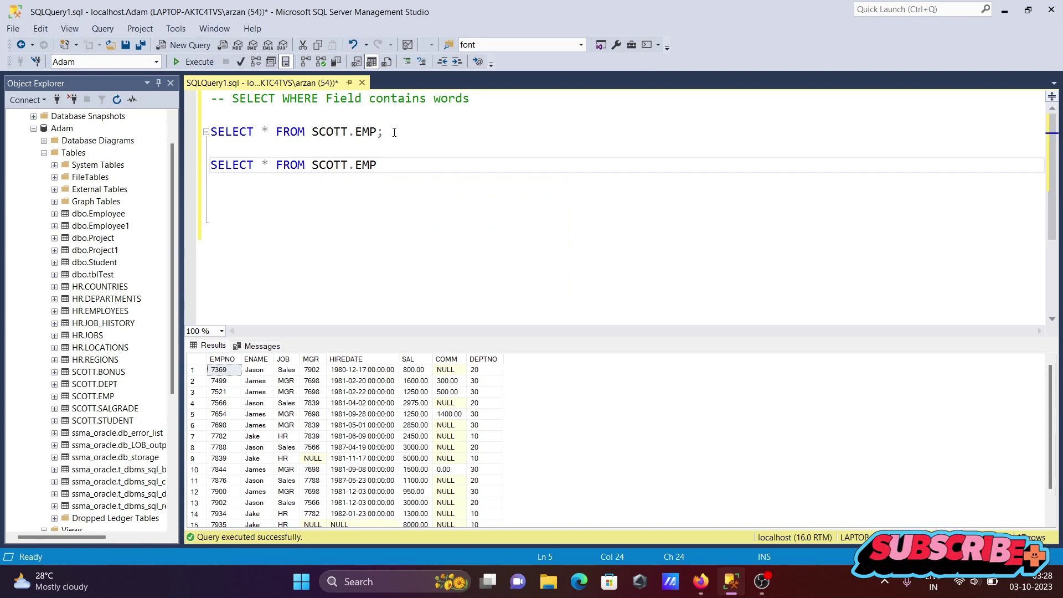
key(Return)
text(WHERE)
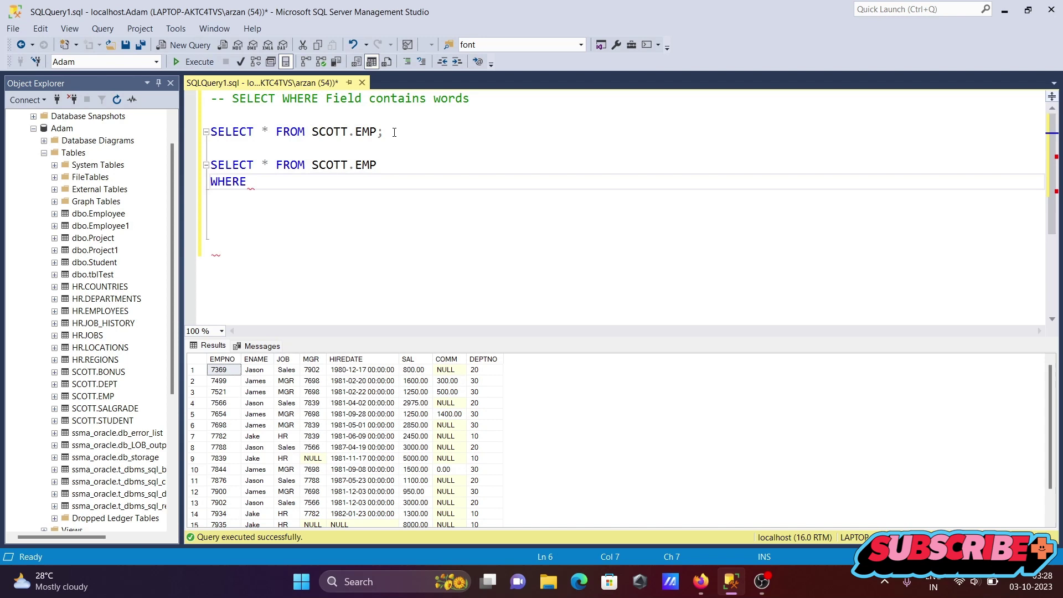
text( SCO)
key(Down)
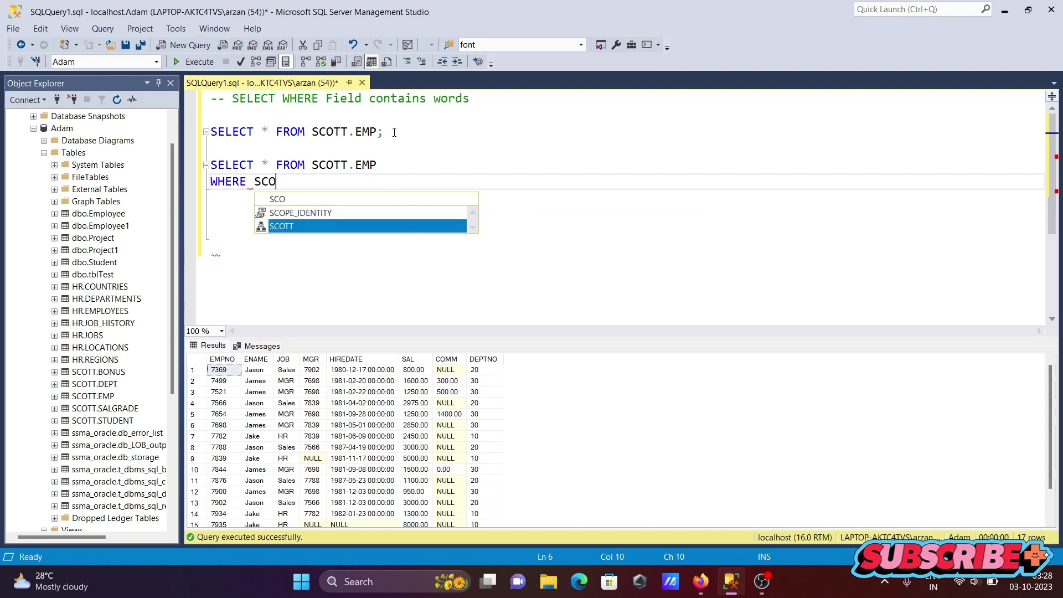
key(Tab)
text(.)
key(Down)
key(Down)
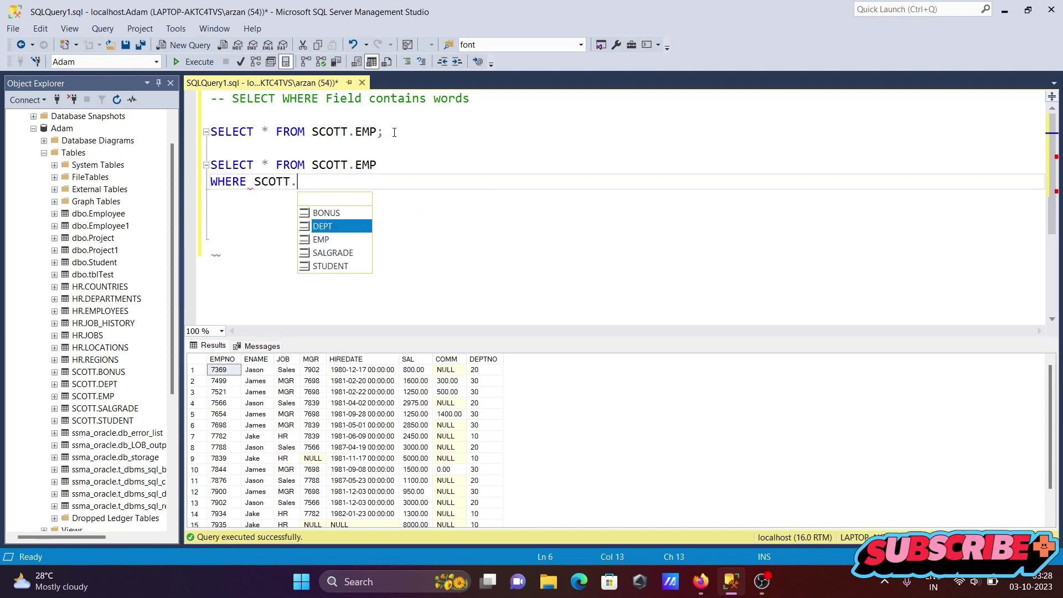
key(Tab)
text(.)
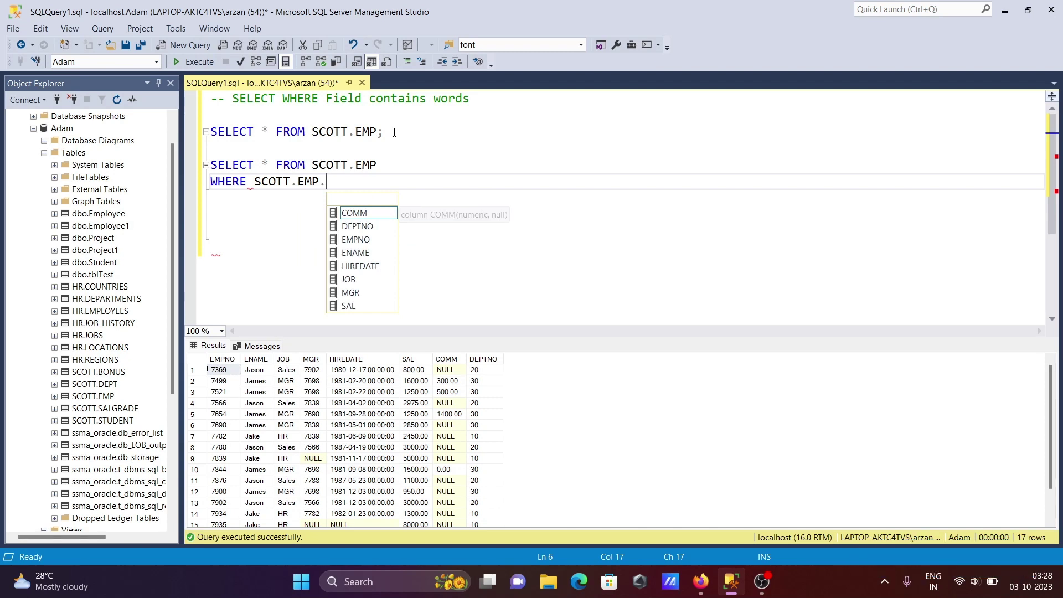
key(Down)
key(Down)
key(Tab)
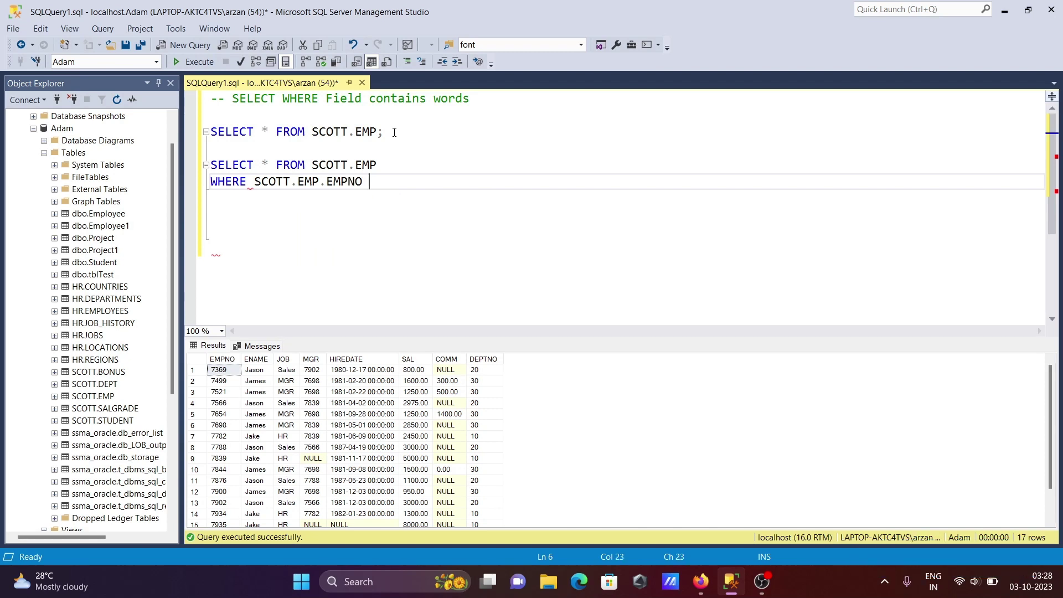
text(LIKE)
text(%)
text(2')
- Add the line OR SCOTT.EMP.ENAME LIKE '%JAMES', completing SCOTT, EMP and ENAME from suggestions
key(Return)
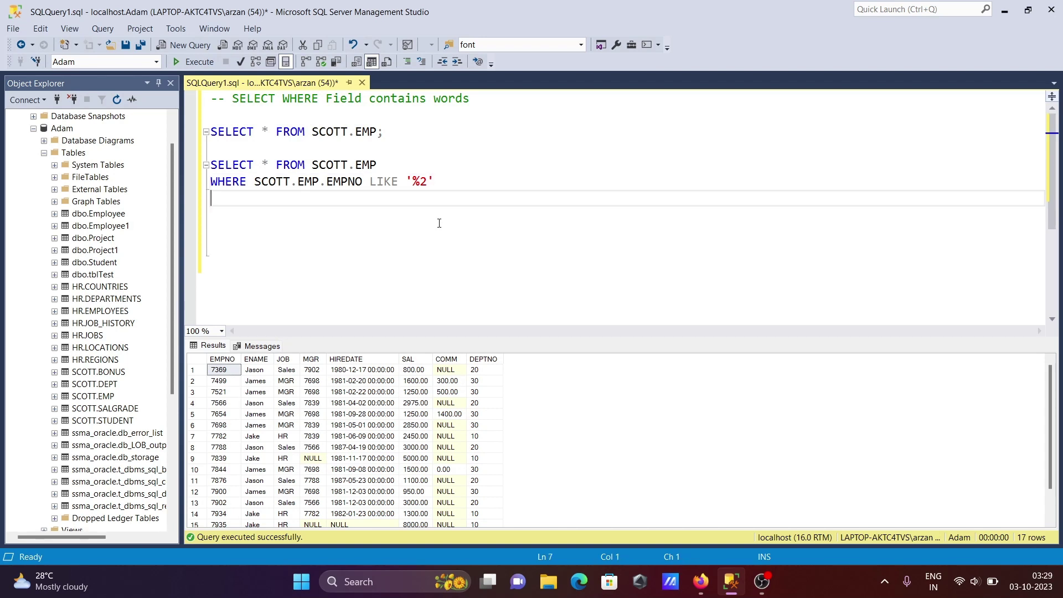
text(OR S)
text(CO)
key(Down)
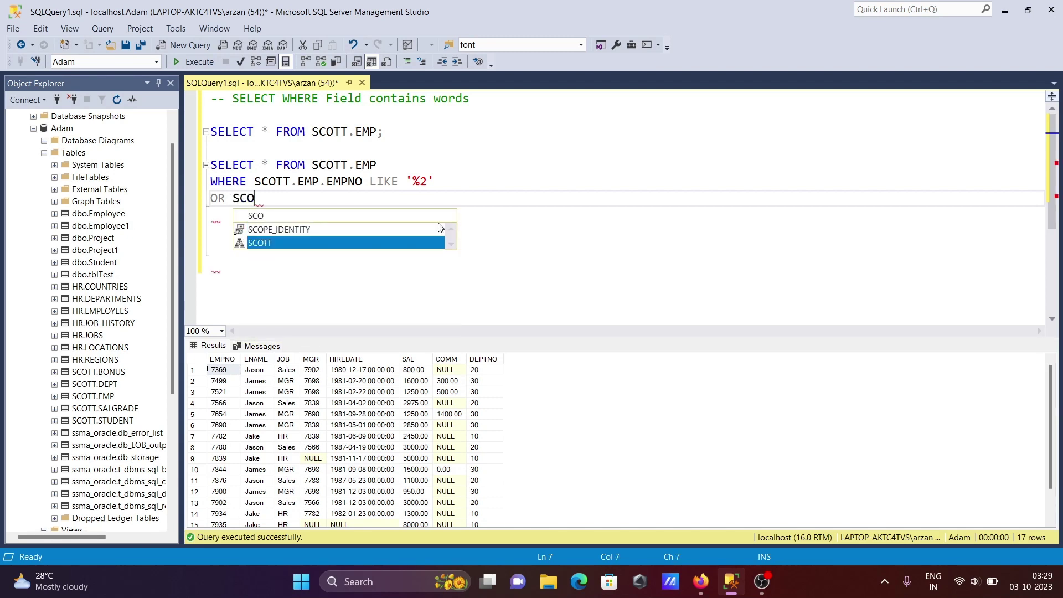
key(Tab)
text(.)
key(Down)
key(Down)
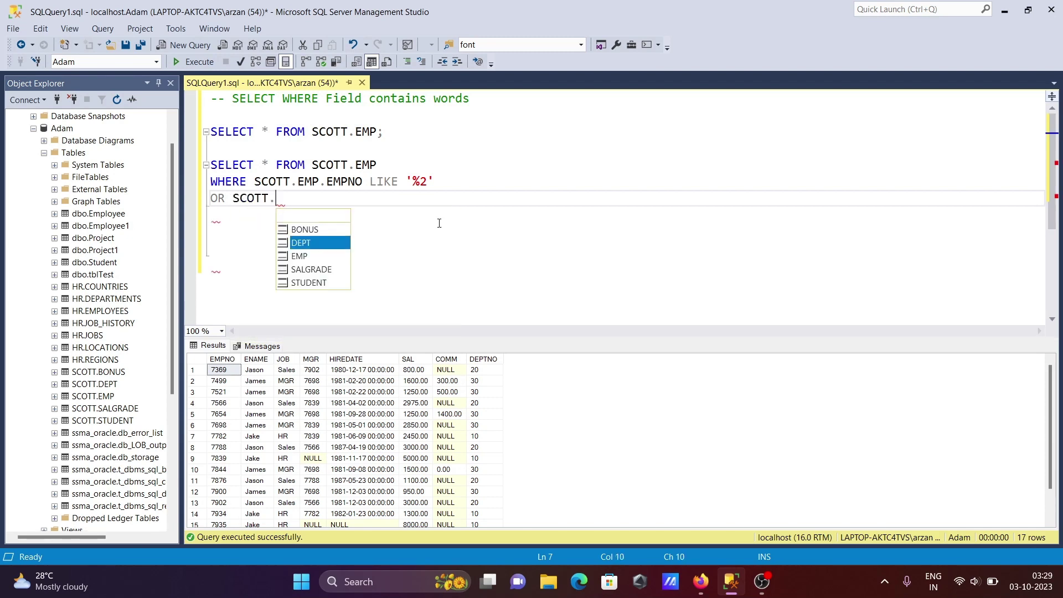
key(Down)
key(Tab)
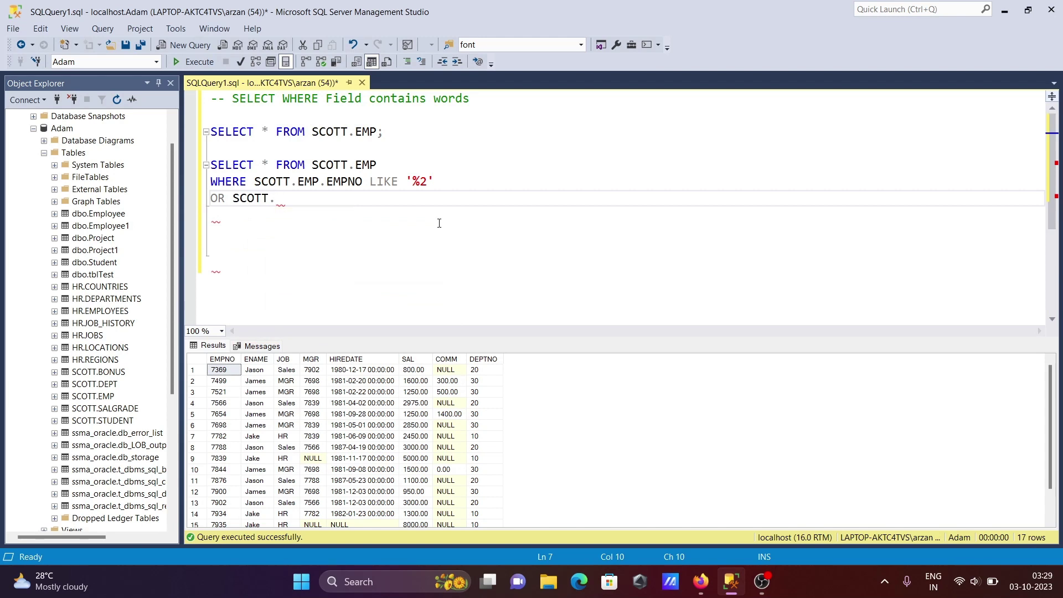
text(.)
key(Down)
key(Down)
key(Down)
key(Down)
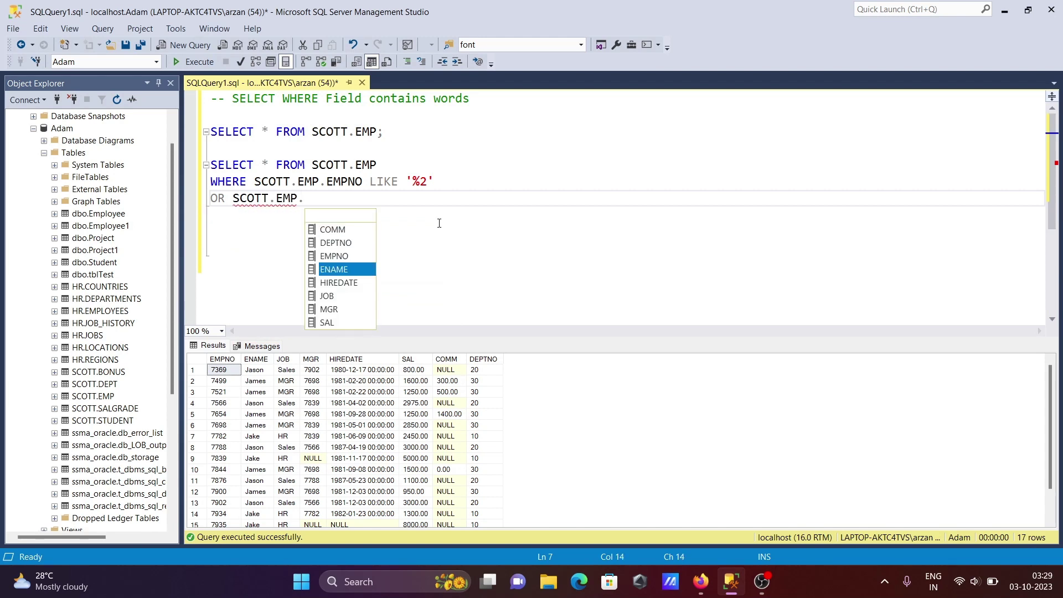
key(Tab)
text(IKE)
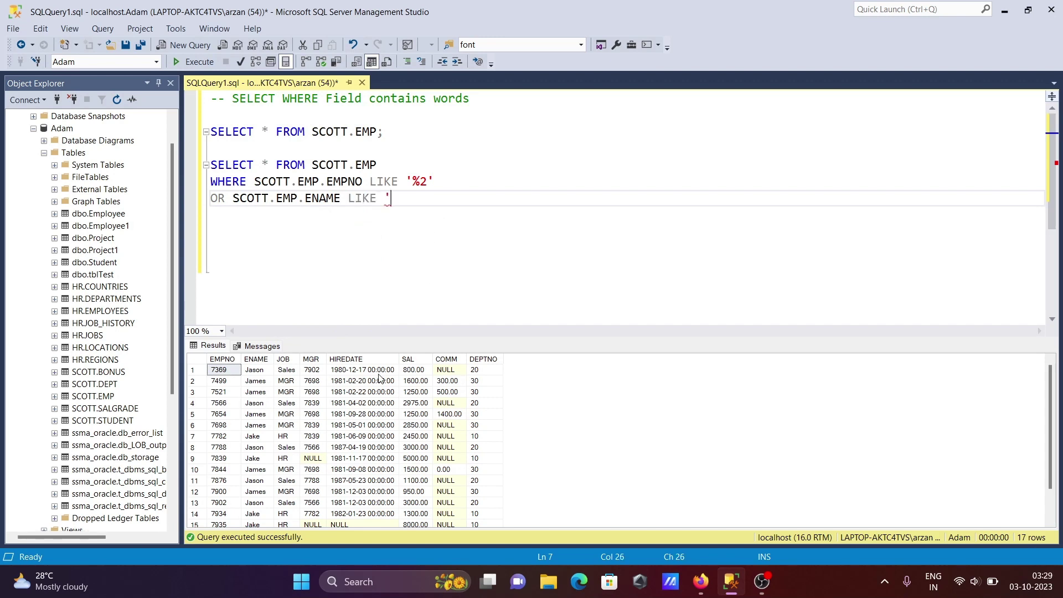
text(%JAMES)
- Add the line OR SCOTT.EMP.JOB LIKE '%MGR%', completing EMP and JOB from IntelliSense
key(Return)
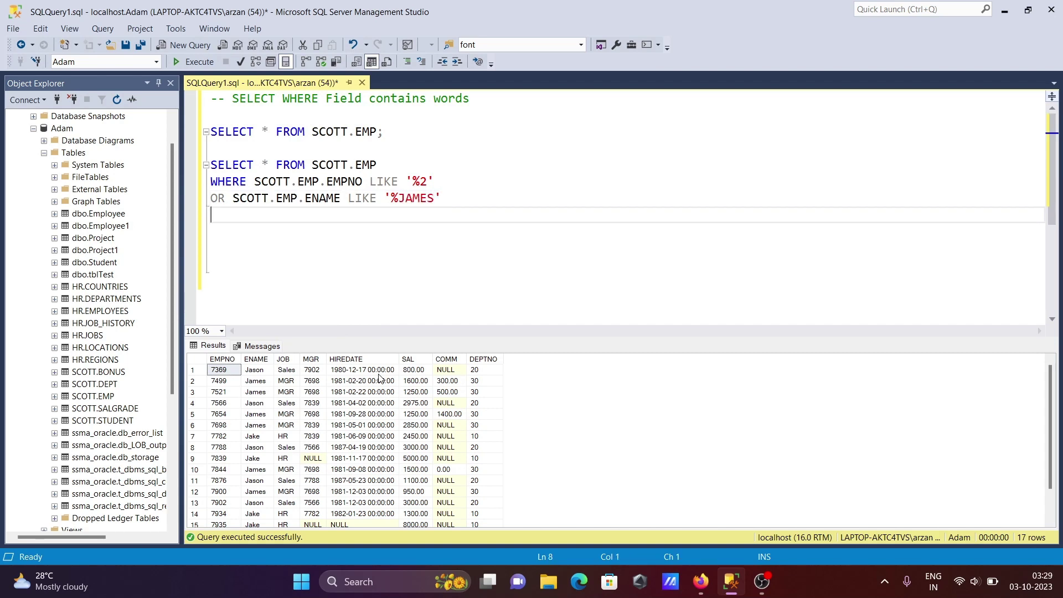
text(OR S)
text(COTT)
text(.)
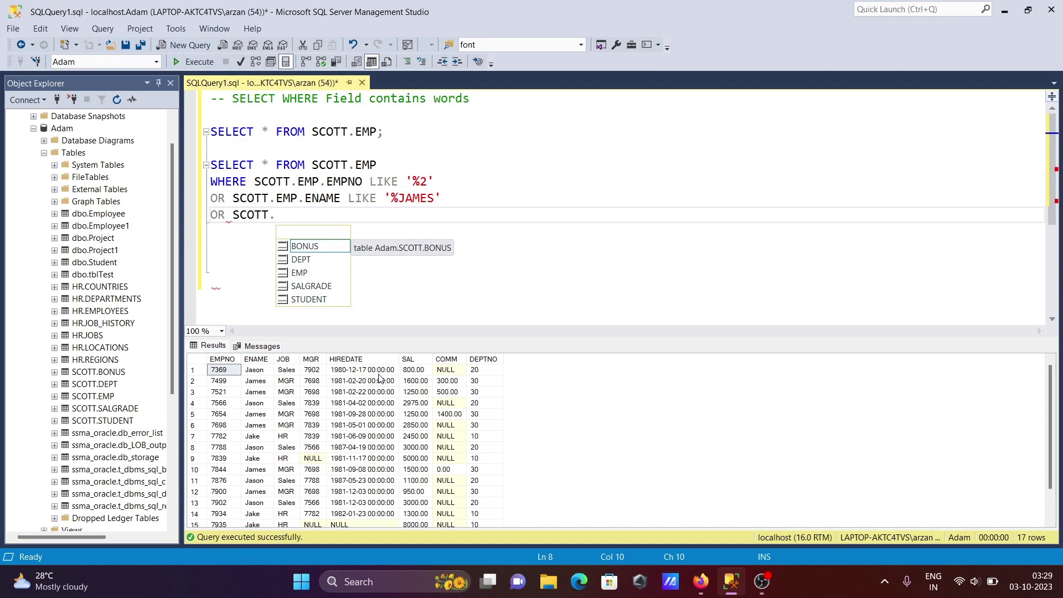
key(Down)
key(Down)
key(Tab)
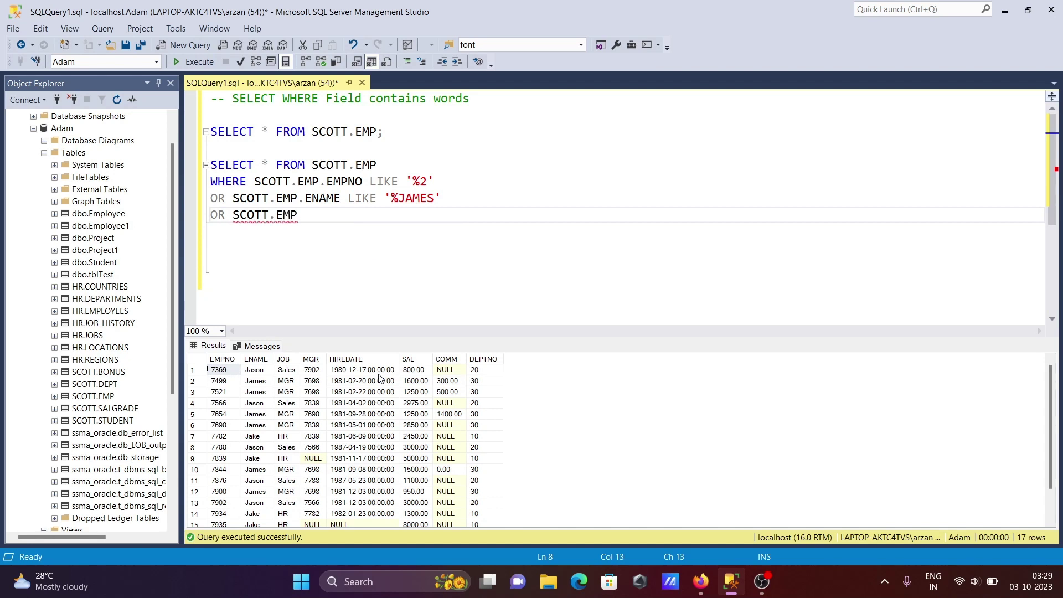
text(.JO)
key(Down)
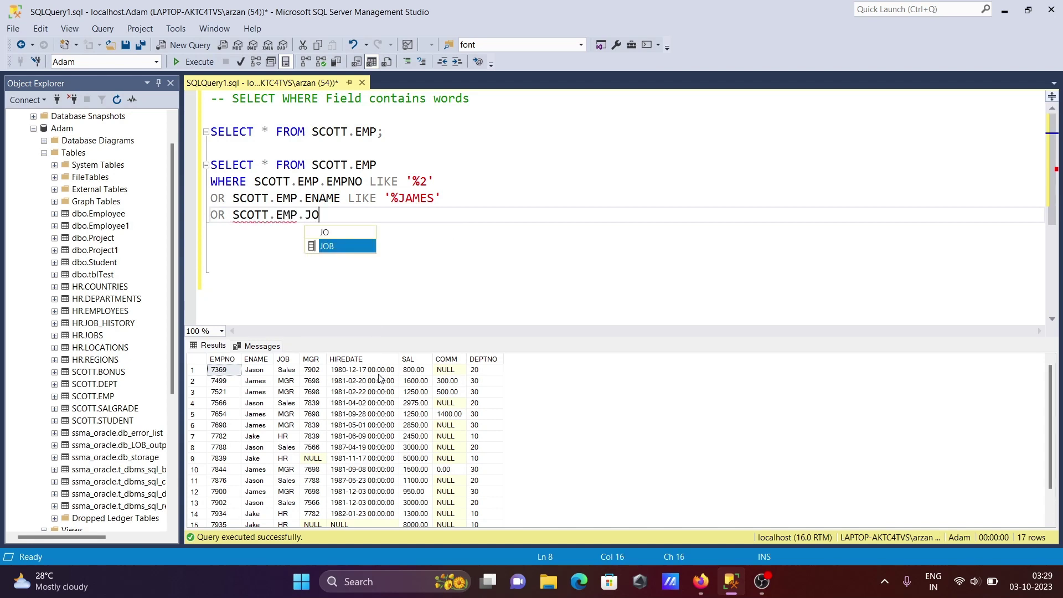
key(Tab)
text(LIKE)
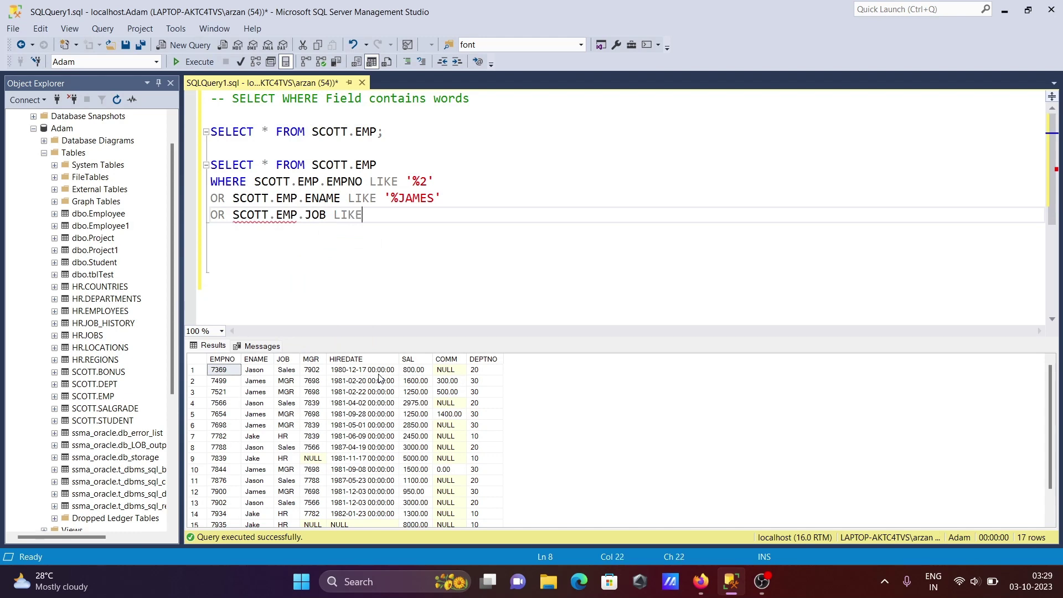
text( 'M)
text(GR')
key(Left)
key(Left)
text(%MGR)
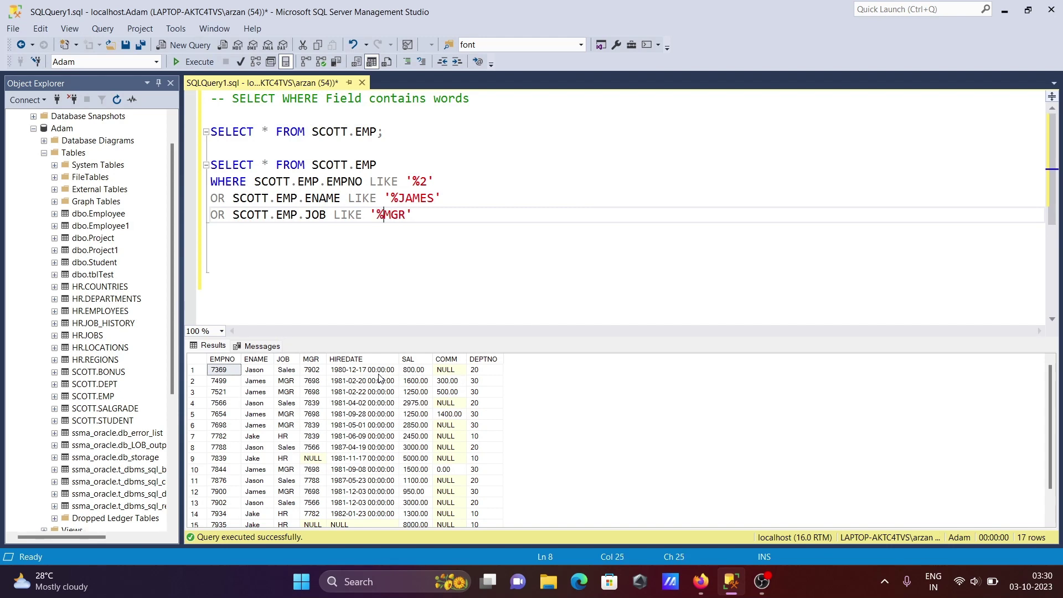
text(%)
- Run the four-line query for 8 rows and inspect Jake's and Jason's result rows
drag(428, 213, 210, 164)
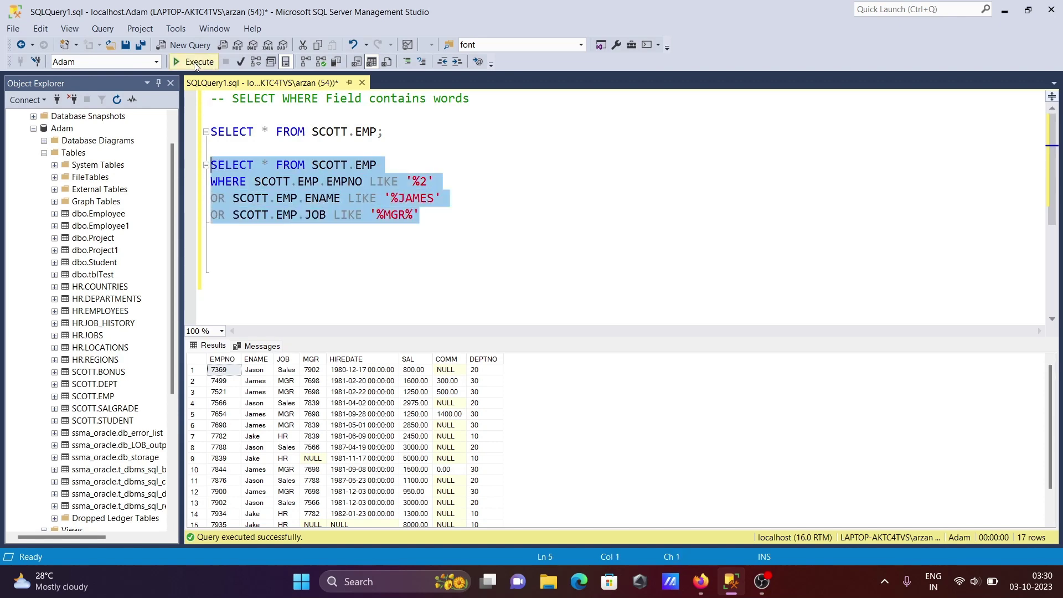
click(195, 63)
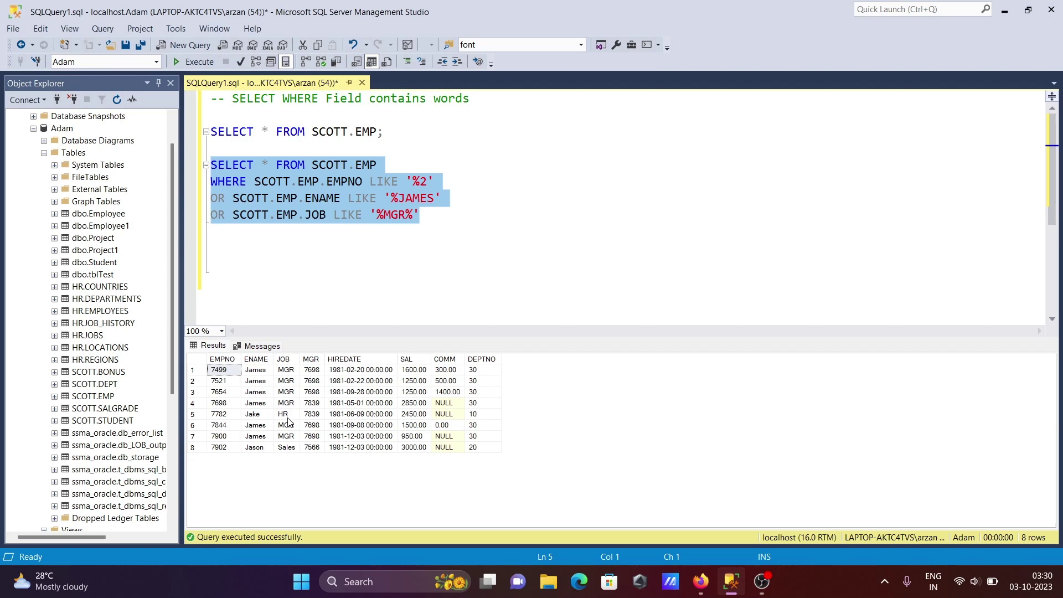
click(253, 414)
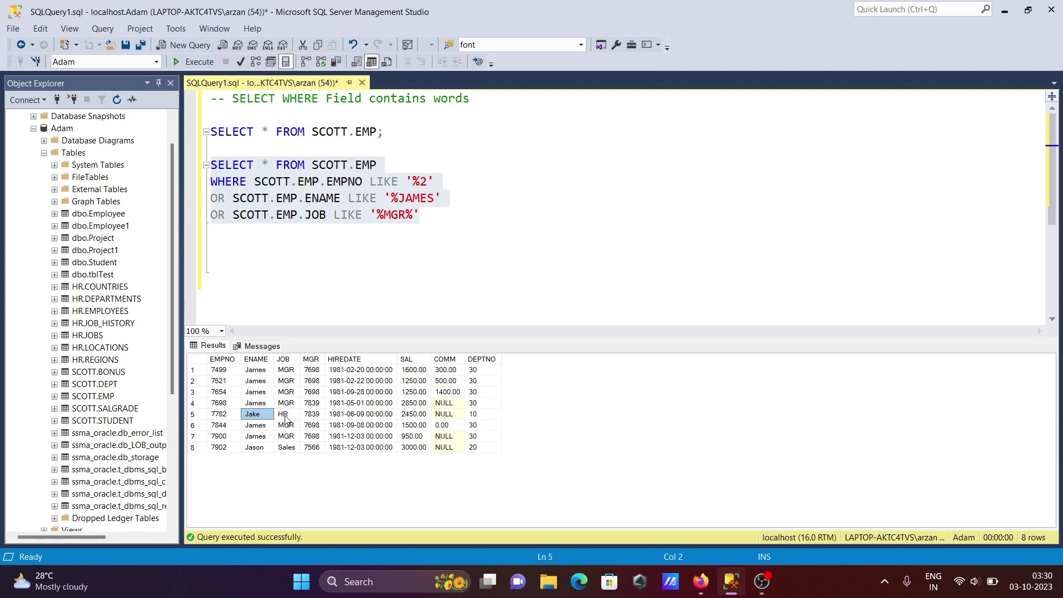
click(284, 414)
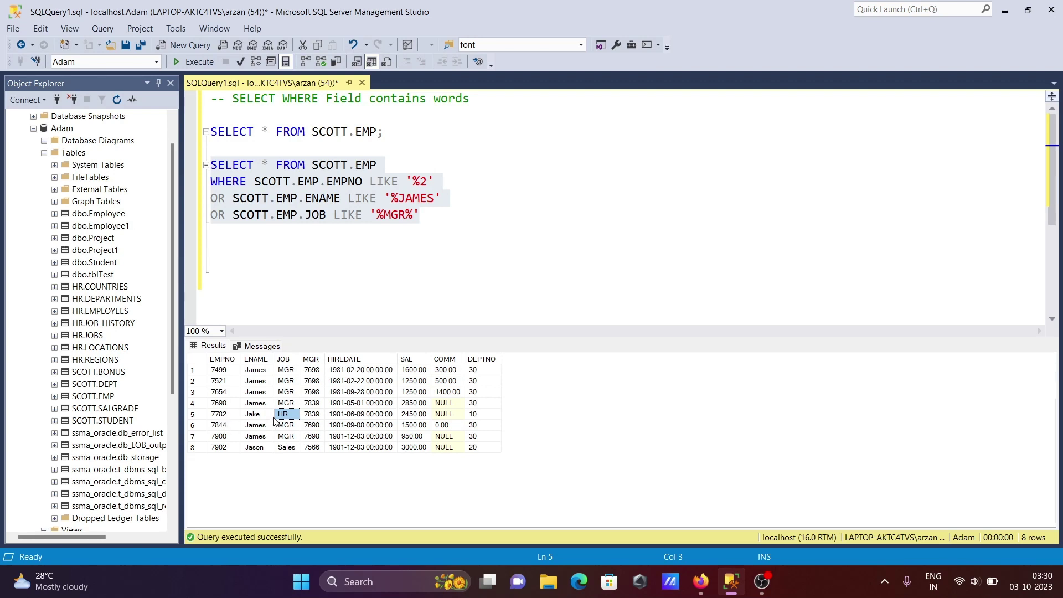
click(260, 447)
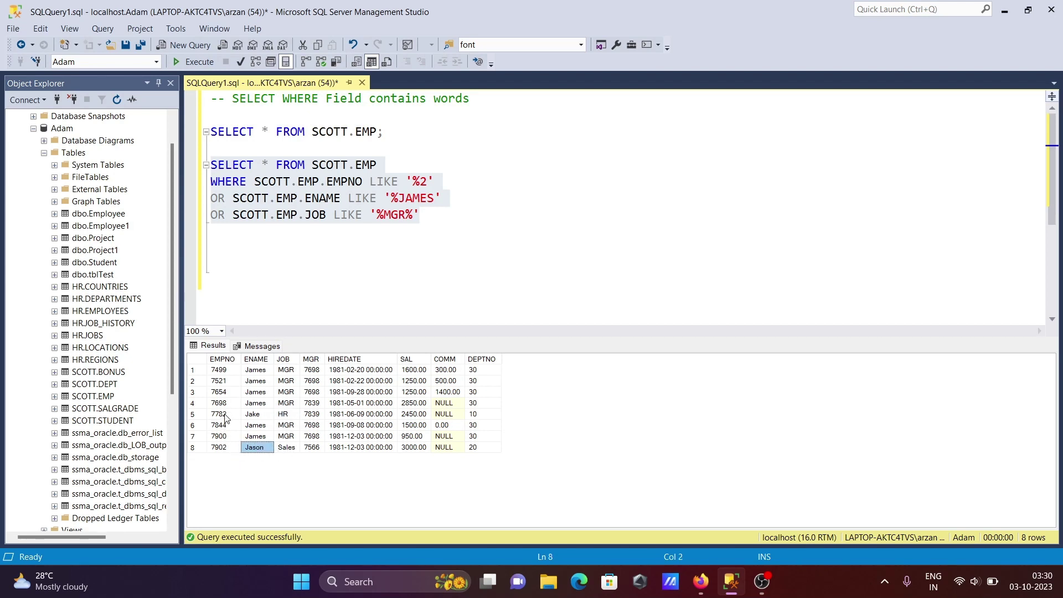
click(429, 181)
- Change the EMPNO pattern to '%100%' and rerun the query with F5, returning 6 rows
key(BackSpace)
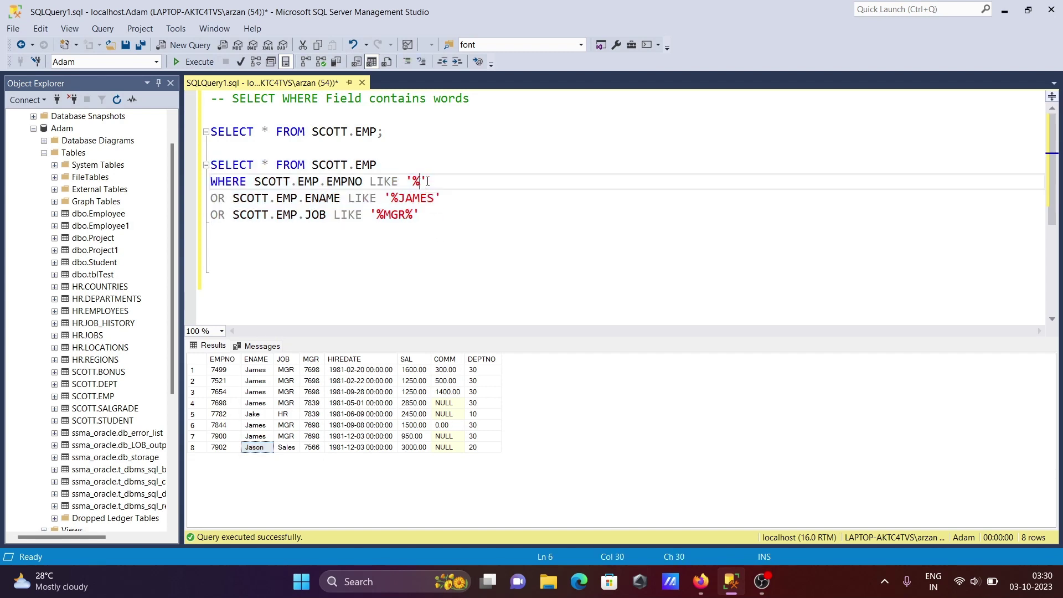
text(1)
text(00%)
drag(423, 214, 209, 165)
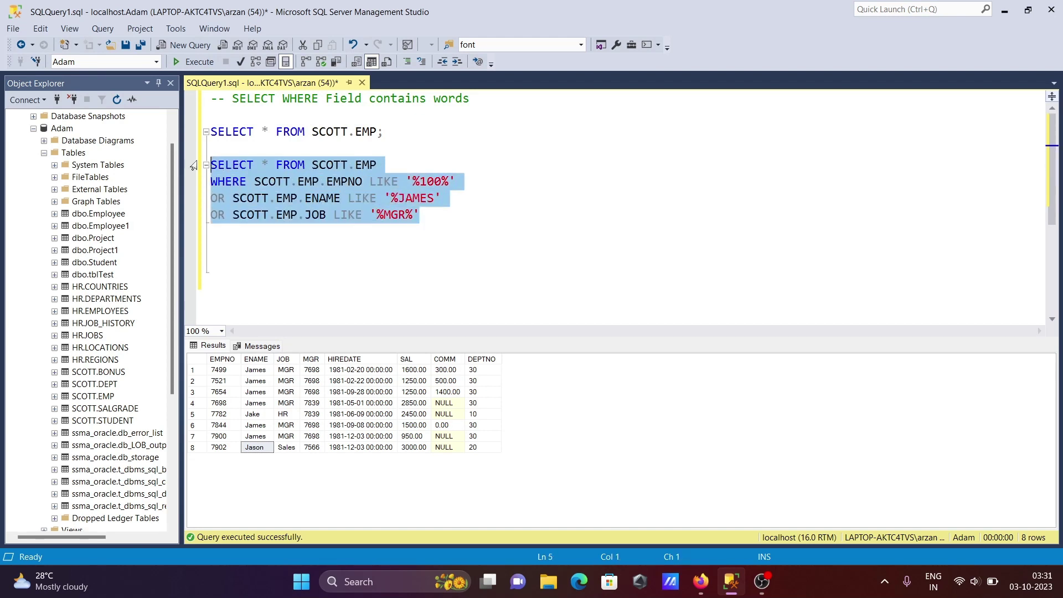
key(F5)
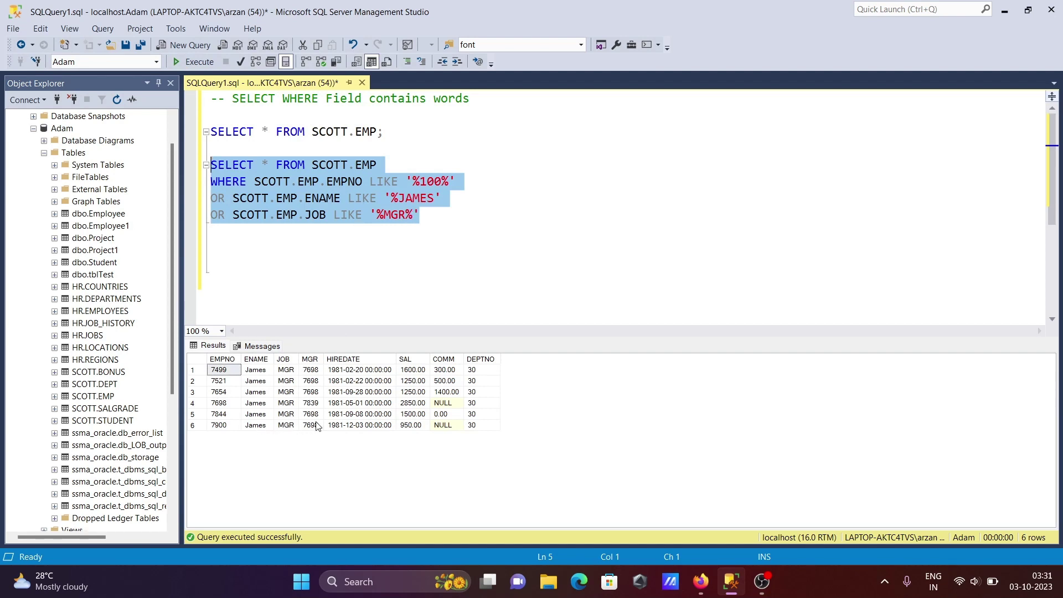
- Replace both ORs with AND and run the combined query
click(229, 197)
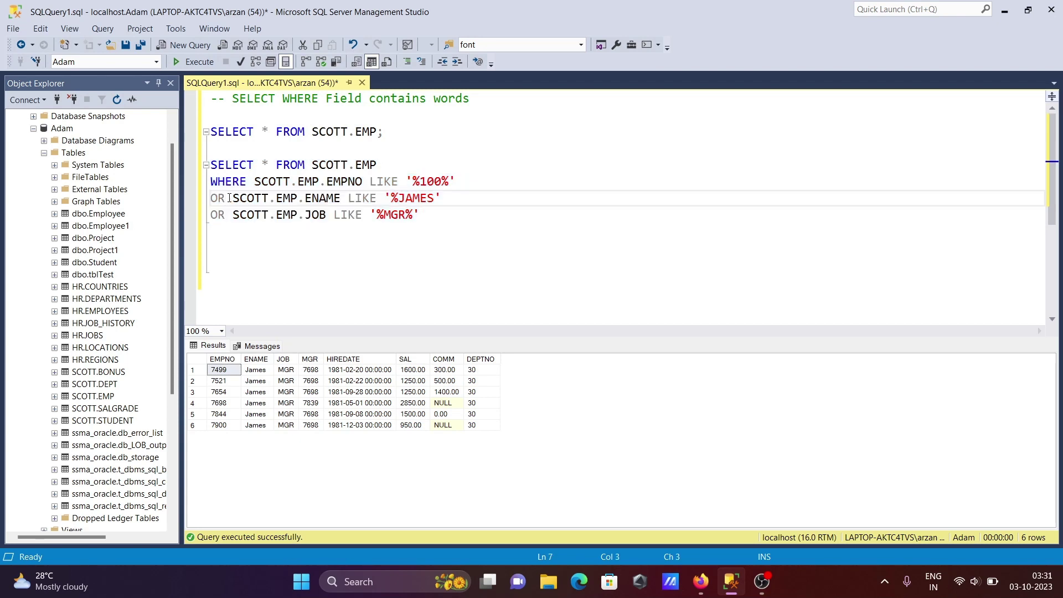
key(BackSpace)
key(BackSpace)
text(AND)
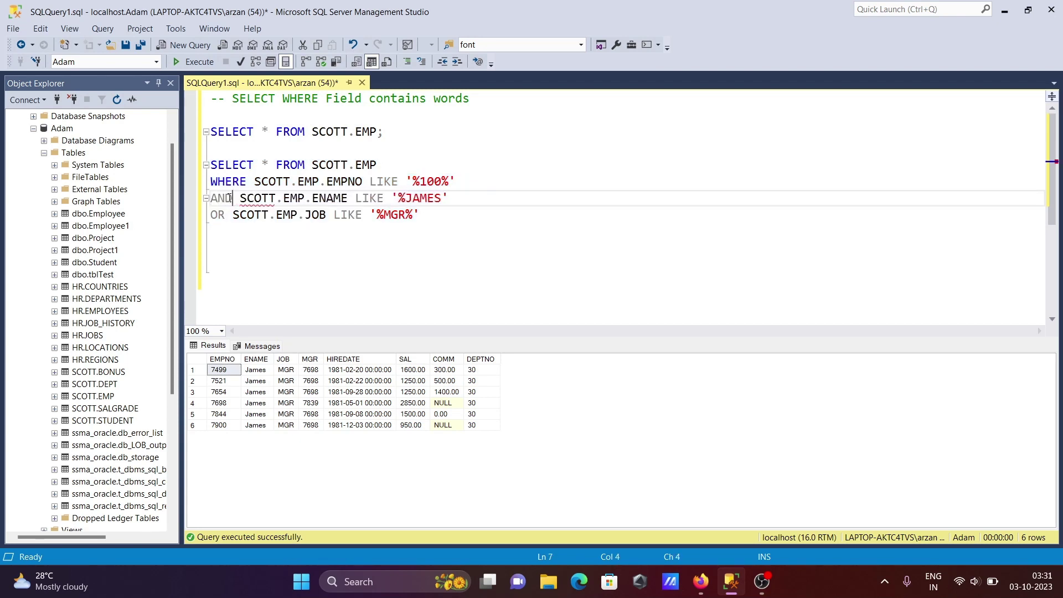
click(225, 214)
key(BackSpace)
key(BackSpace)
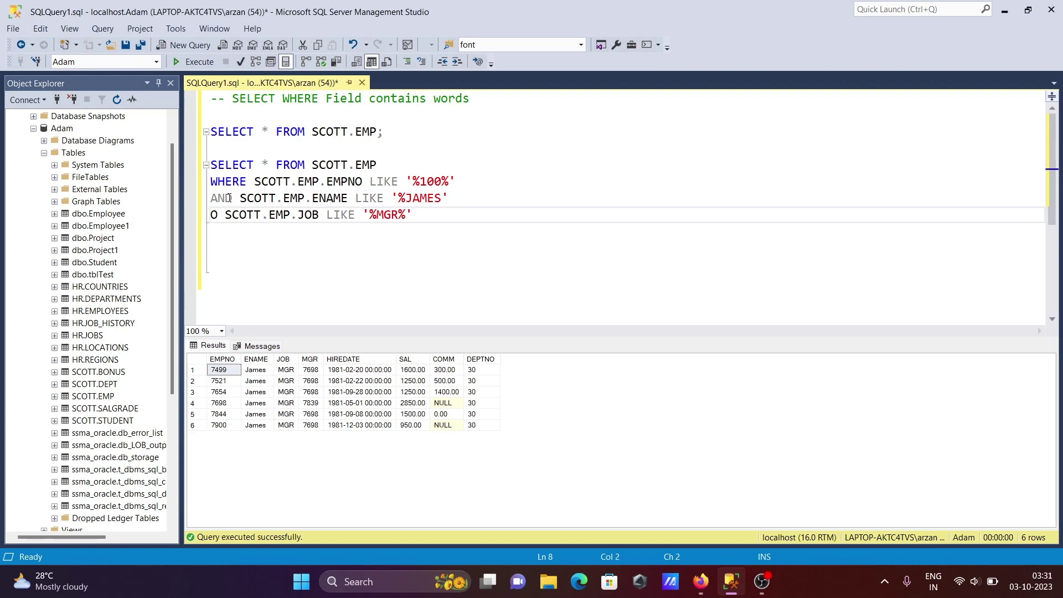
text(AND)
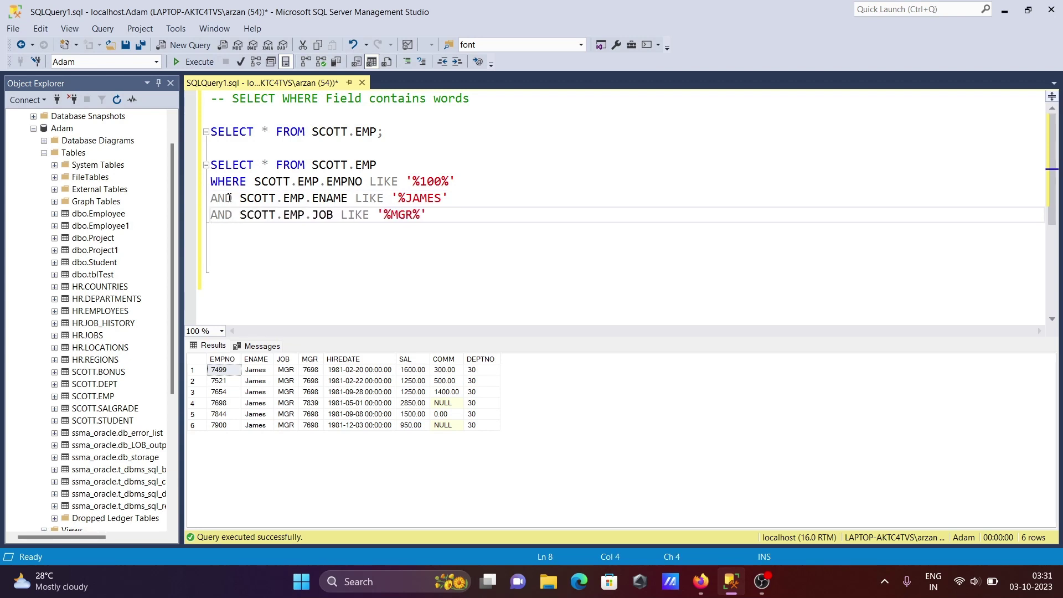
drag(427, 214, 210, 164)
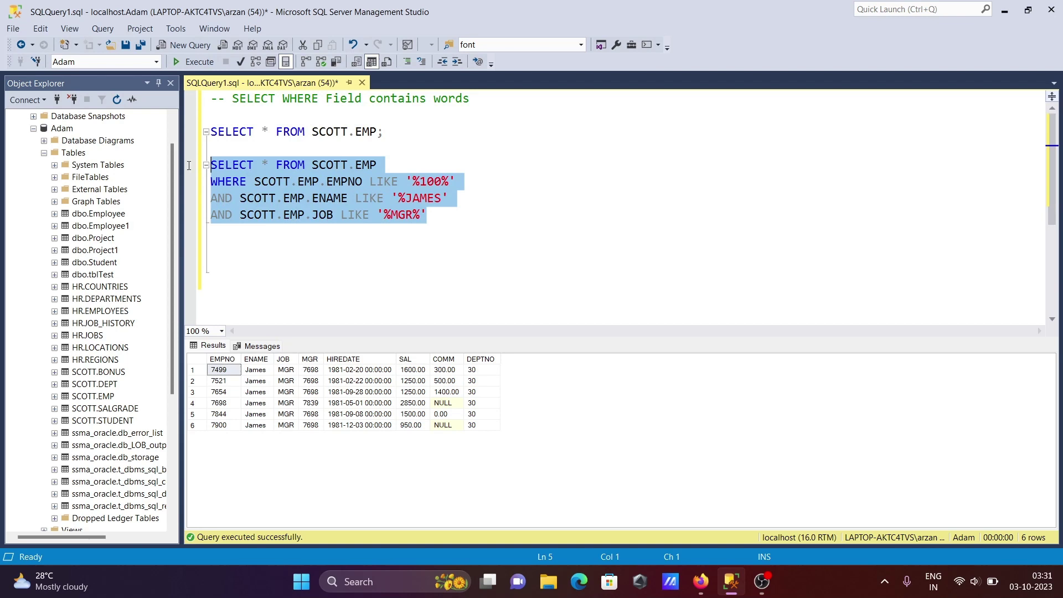
click(194, 61)
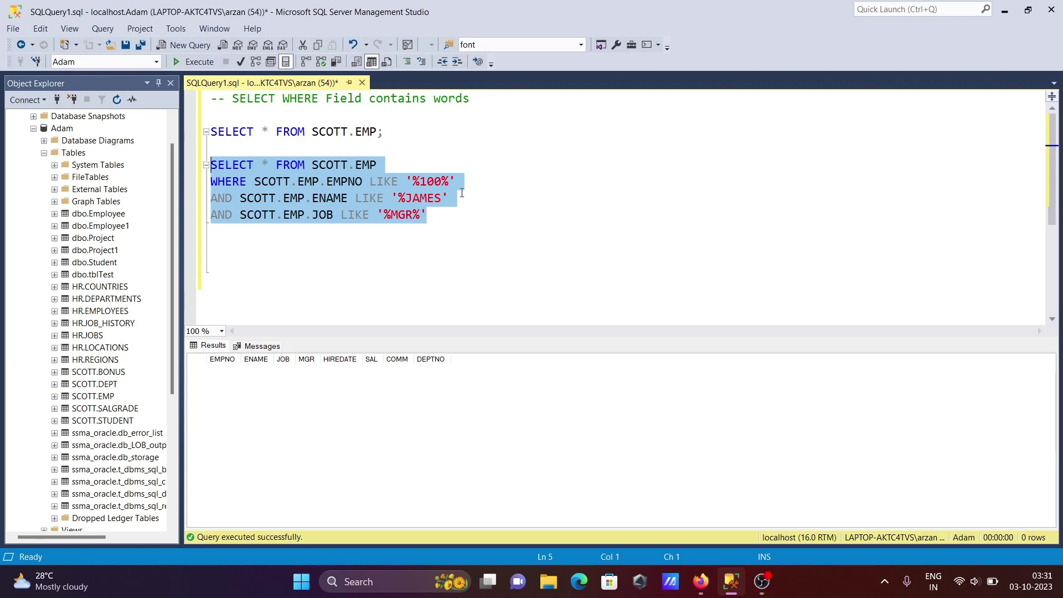
- Run just the SELECT and EMPNO LIKE '%100%' lines, which return no rows
click(472, 179)
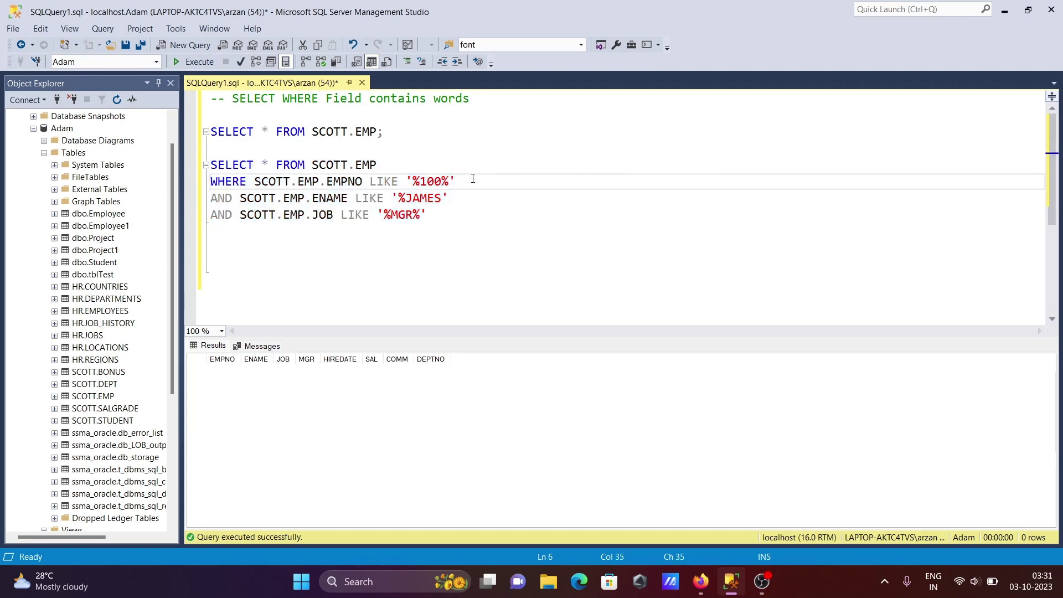
drag(455, 181, 210, 164)
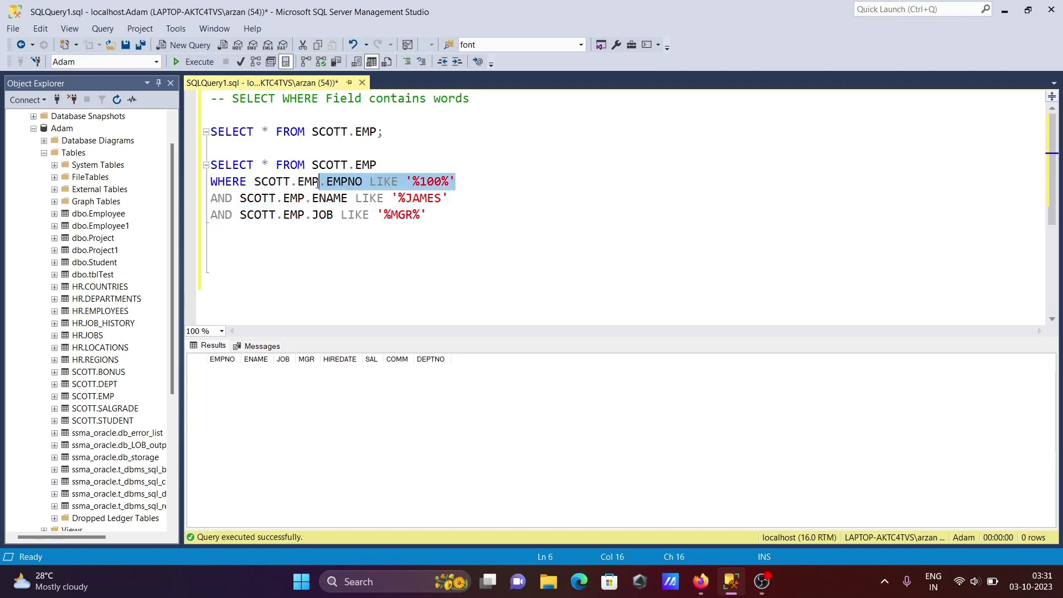
click(196, 63)
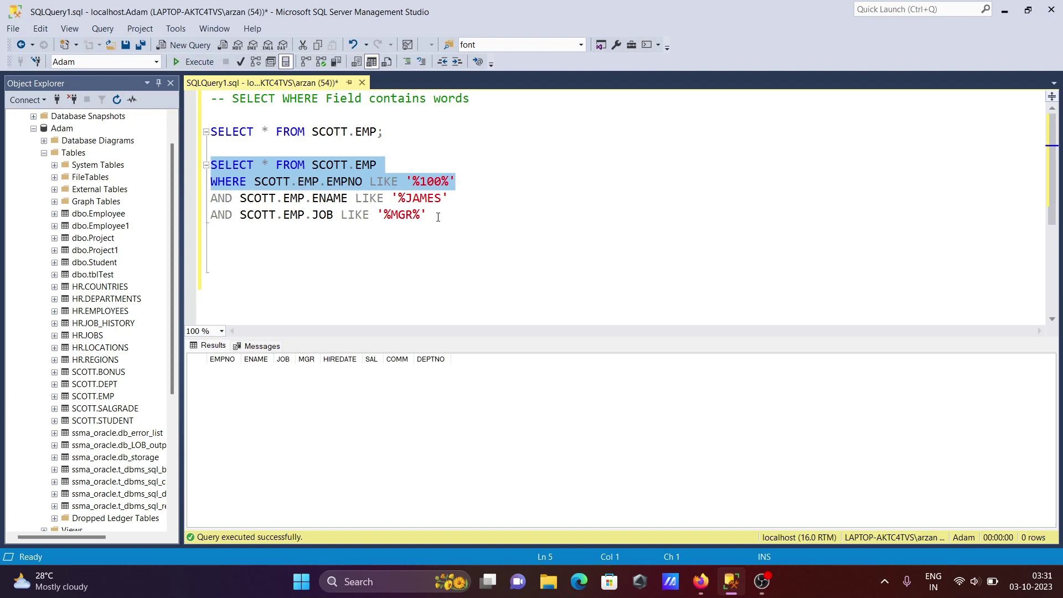
- Change the EMPNO pattern to '%2%', run it, then rerun with the JAMES condition
click(447, 181)
key(BackSpace)
key(BackSpace)
key(BackSpace)
text(2)
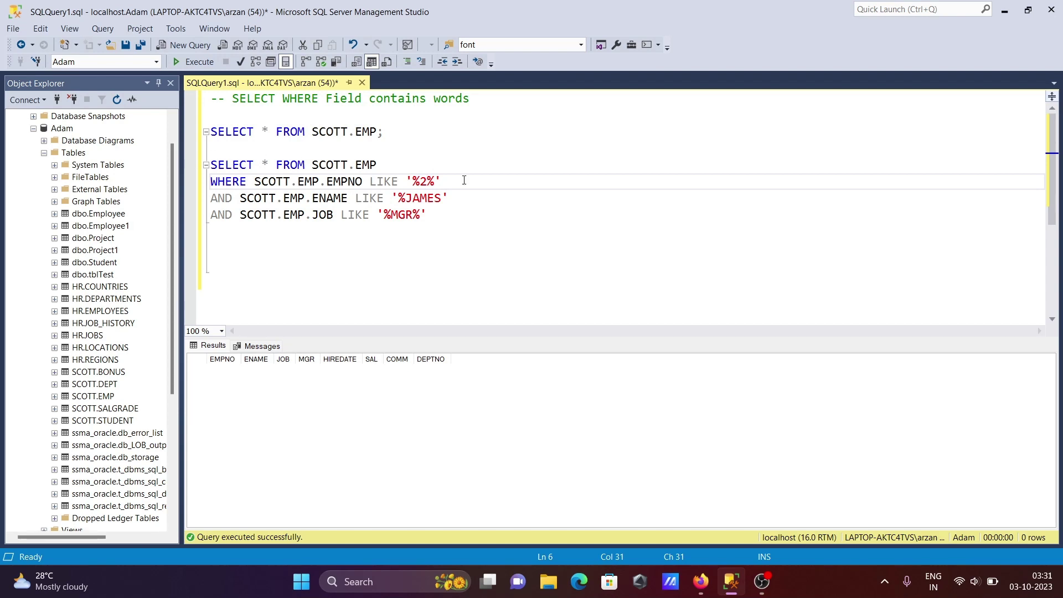
drag(449, 181, 210, 165)
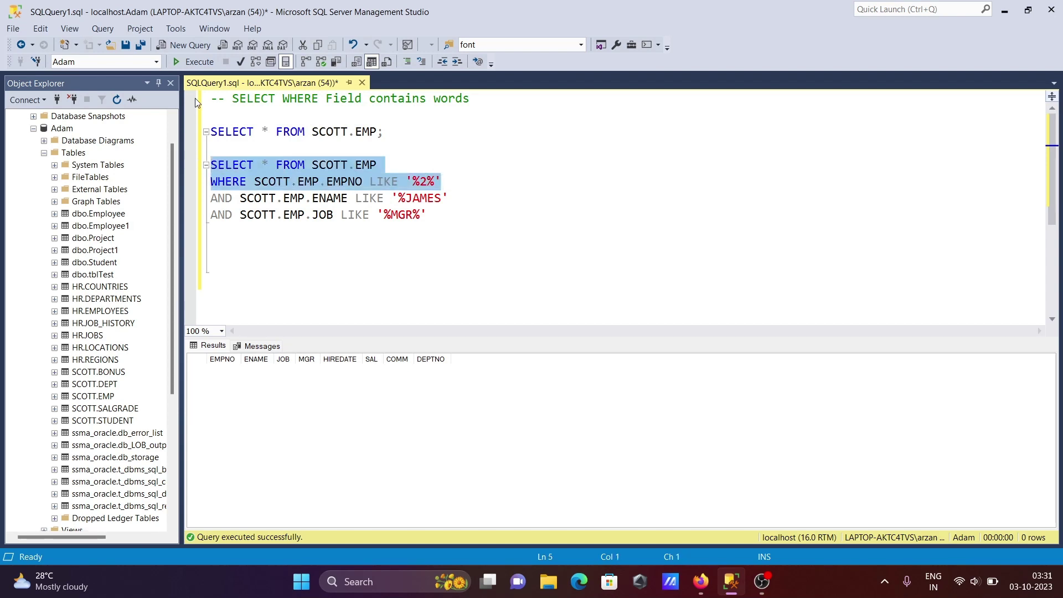
click(194, 62)
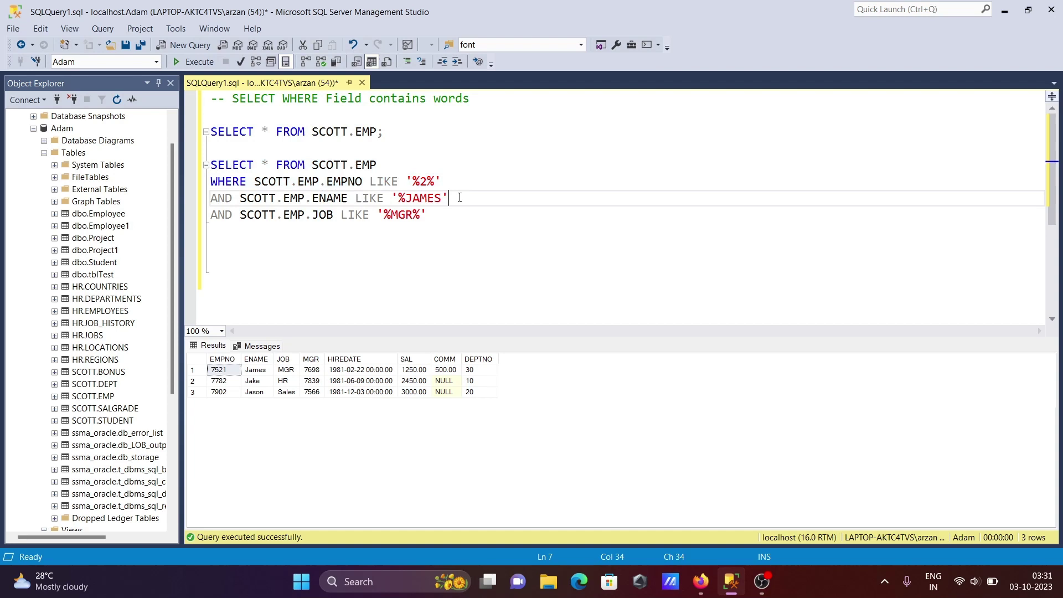
drag(448, 199, 202, 167)
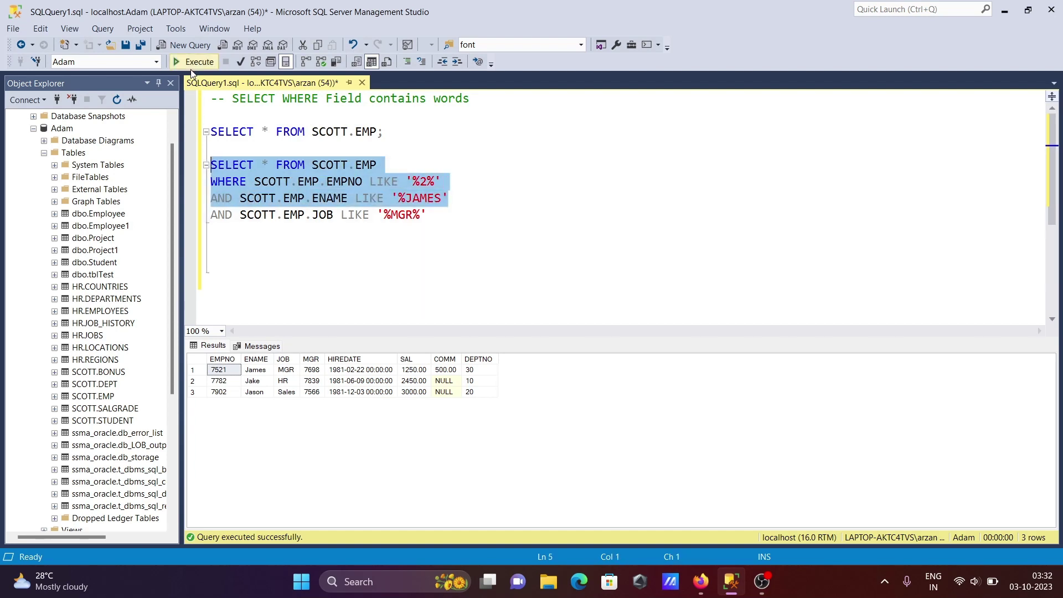
click(193, 61)
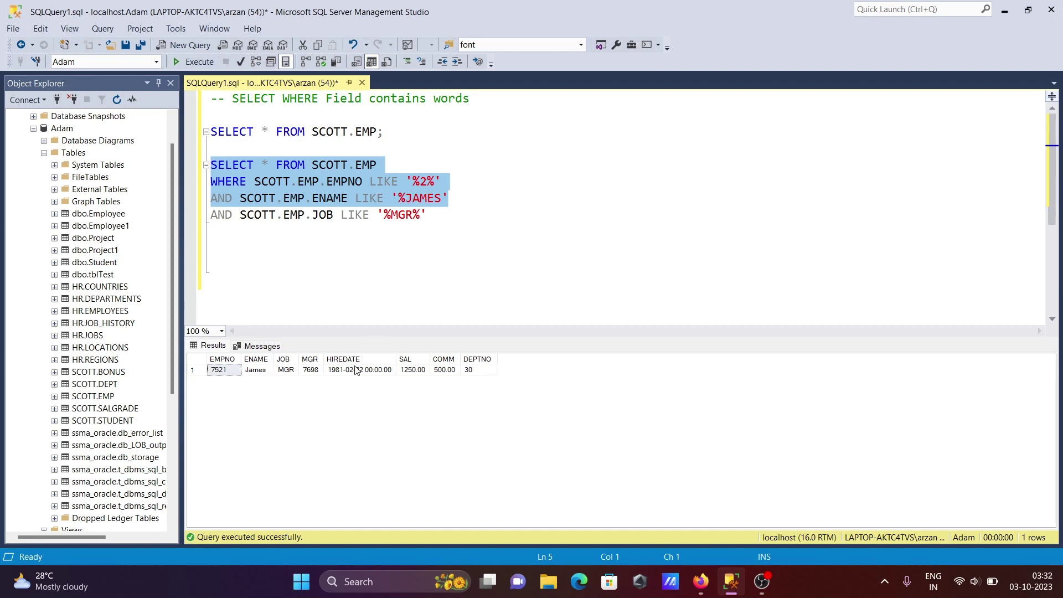
- Delete the EMPNO condition and its AND, then run the JAMES and MGR query for 6 rows
click(447, 180)
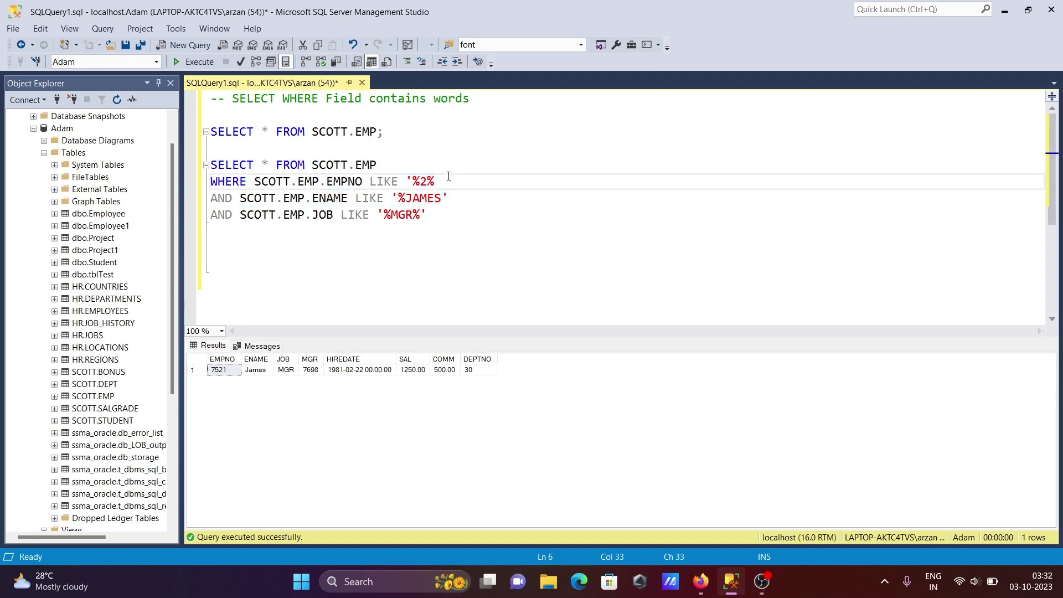
key(BackSpace)
key(BackSpace)
key(BackSpace)
key(BackSpace)
key(BackSpace)
key(BackSpace)
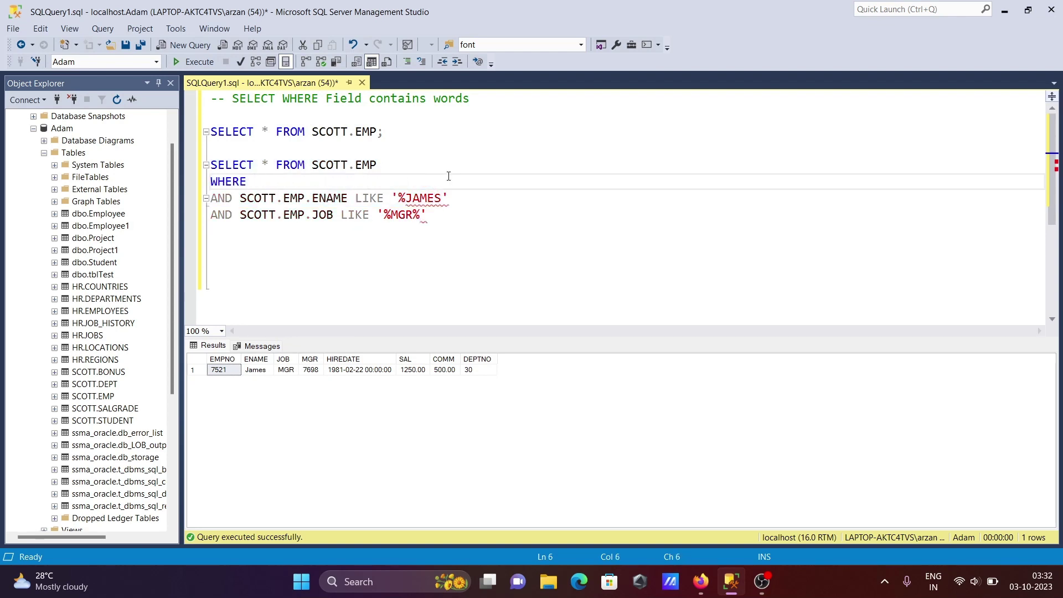
key(Down)
key(Left)
key(BackSpace)
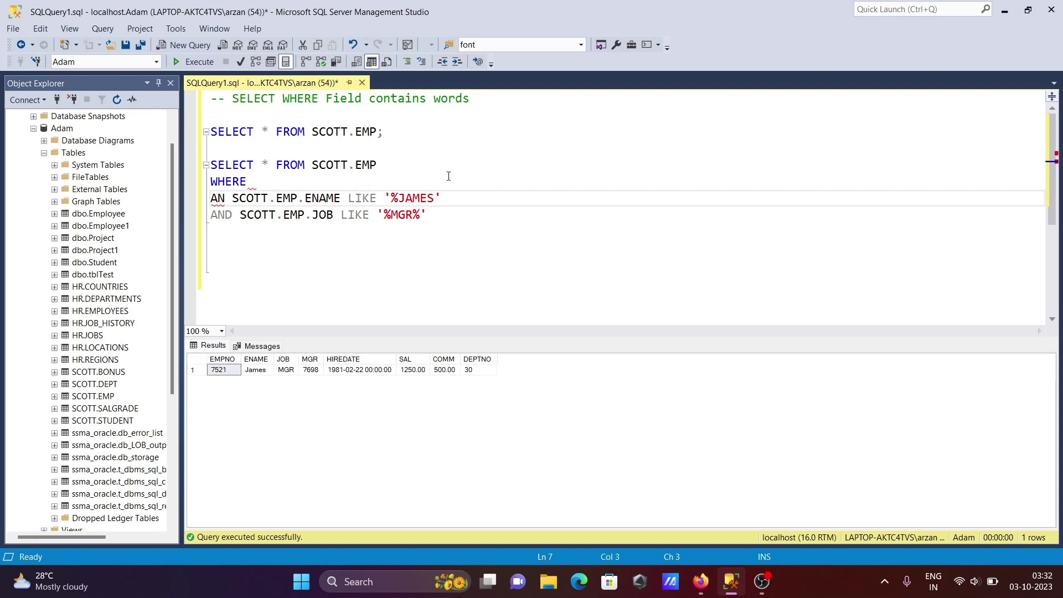
key(BackSpace)
key(BackSpace)
key(Delete)
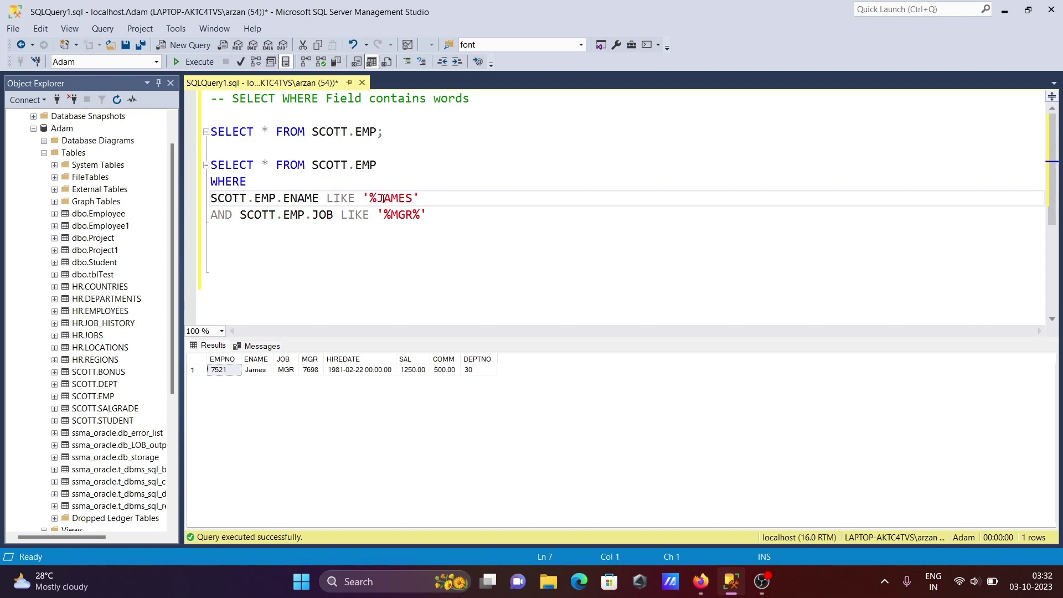
drag(430, 215, 211, 148)
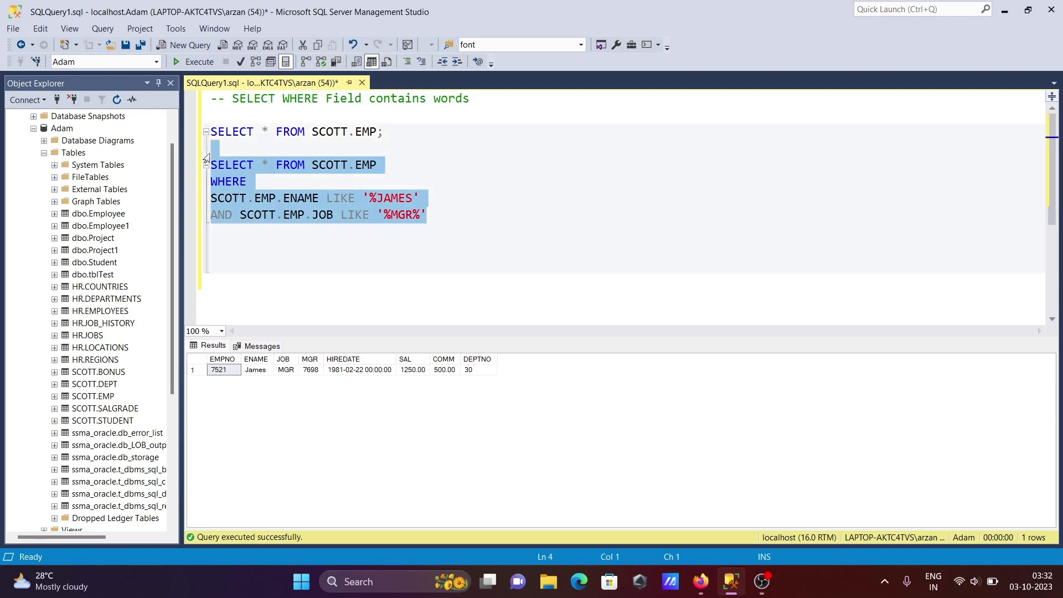
click(199, 62)
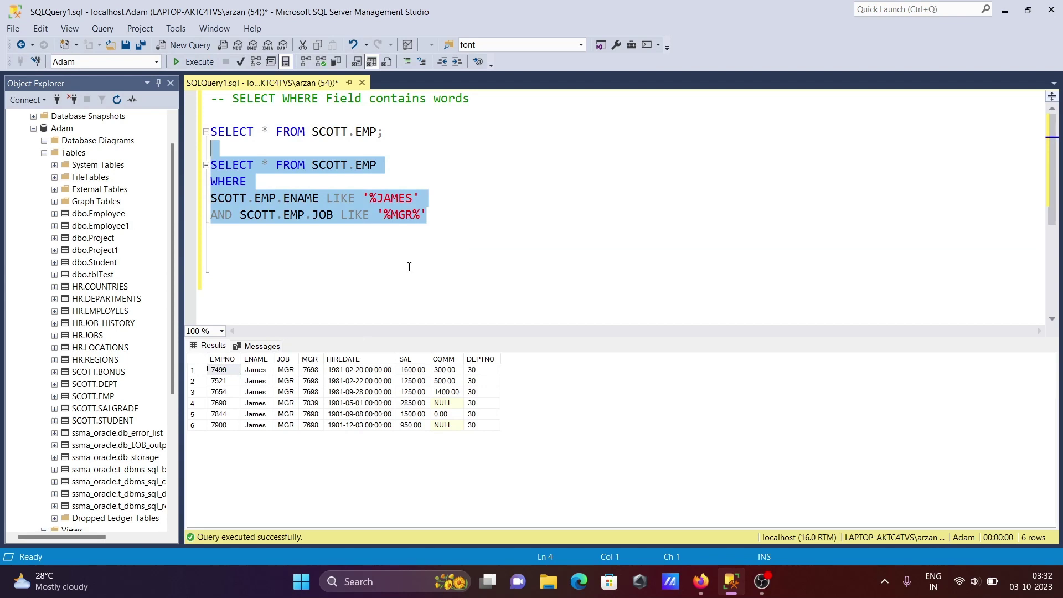
- Change the job pattern to '%HR%' and run the query, which returns no rows
click(411, 216)
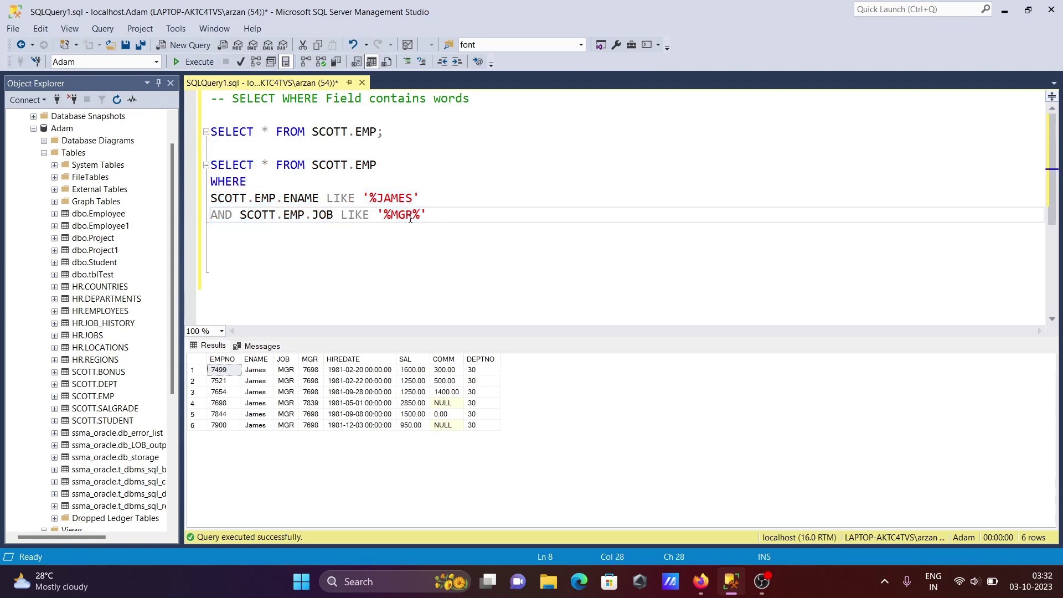
key(BackSpace)
key(BackSpace)
key(BackSpace)
text(HR)
drag(424, 214, 210, 165)
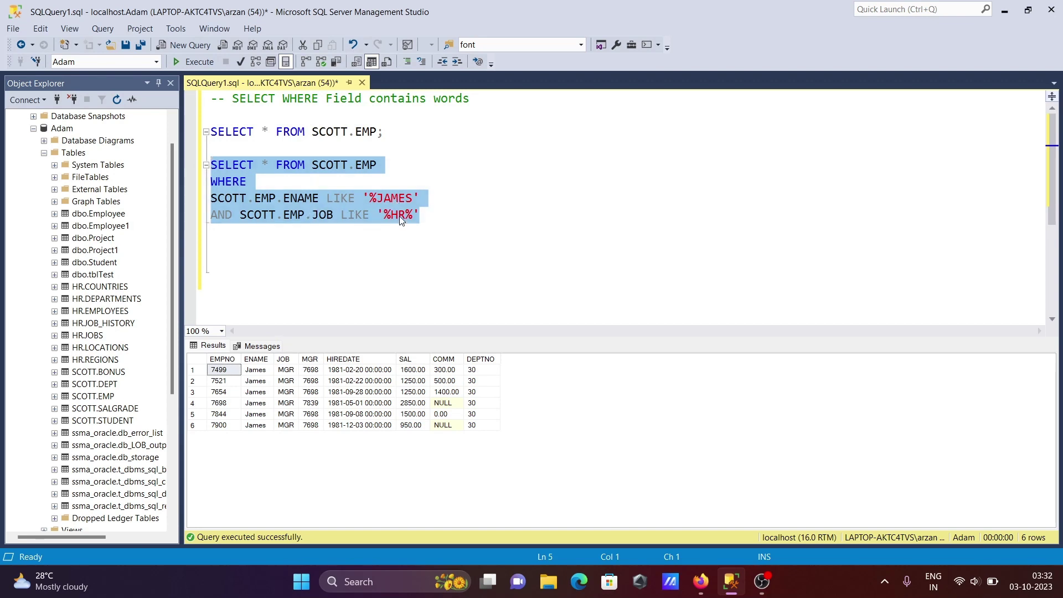
click(195, 62)
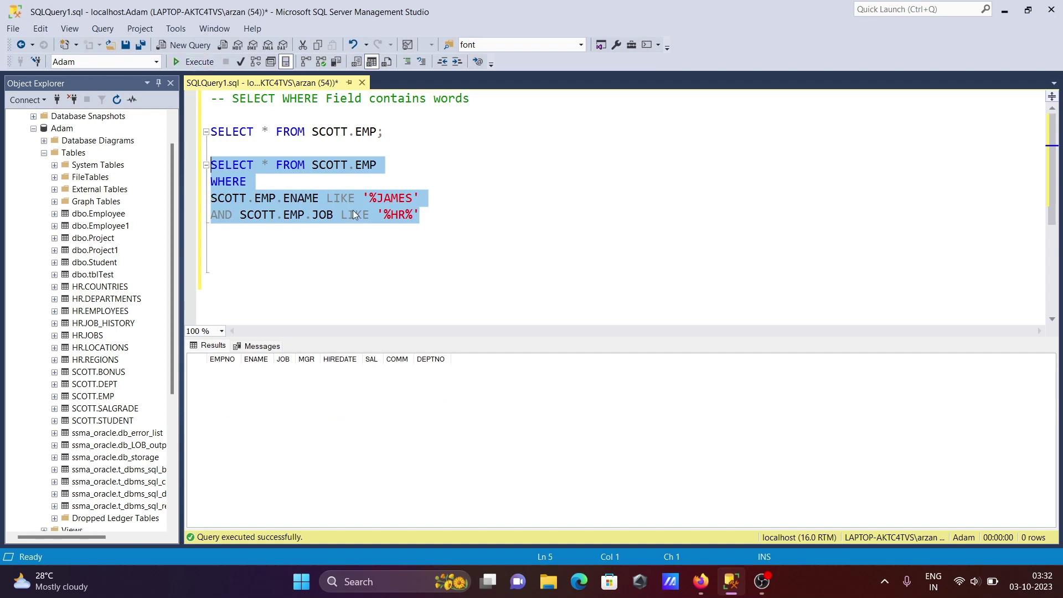
- Run only the query through the JAMES name condition, listing 6 rows
click(437, 200)
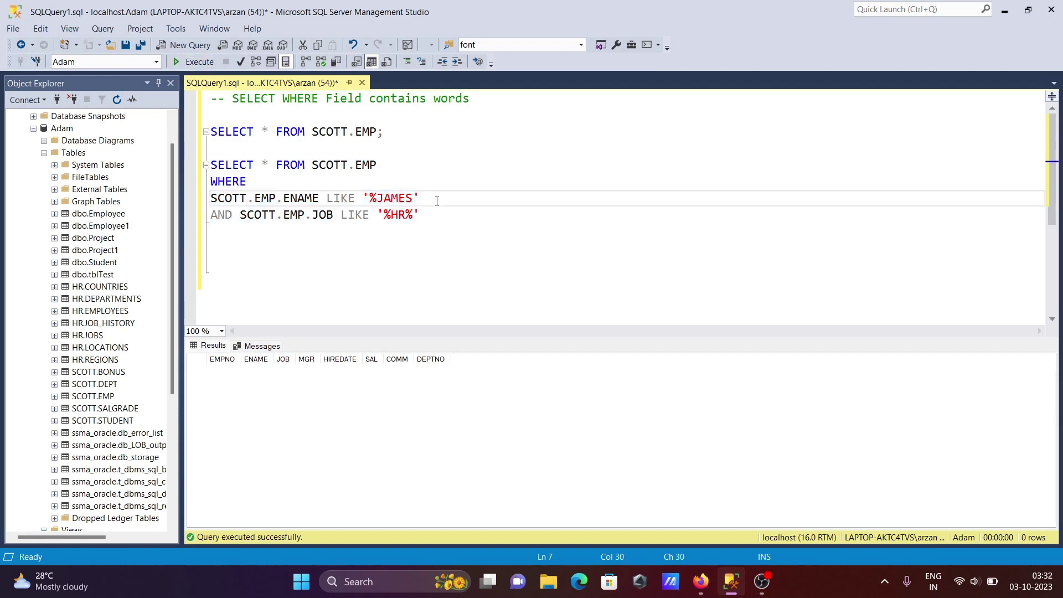
drag(422, 197, 210, 147)
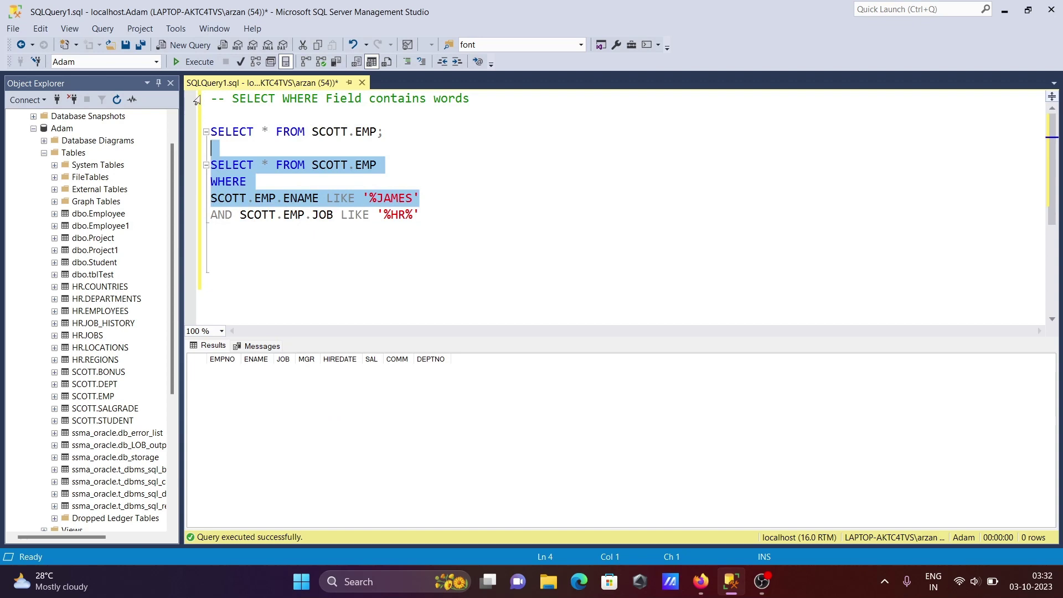
click(193, 64)
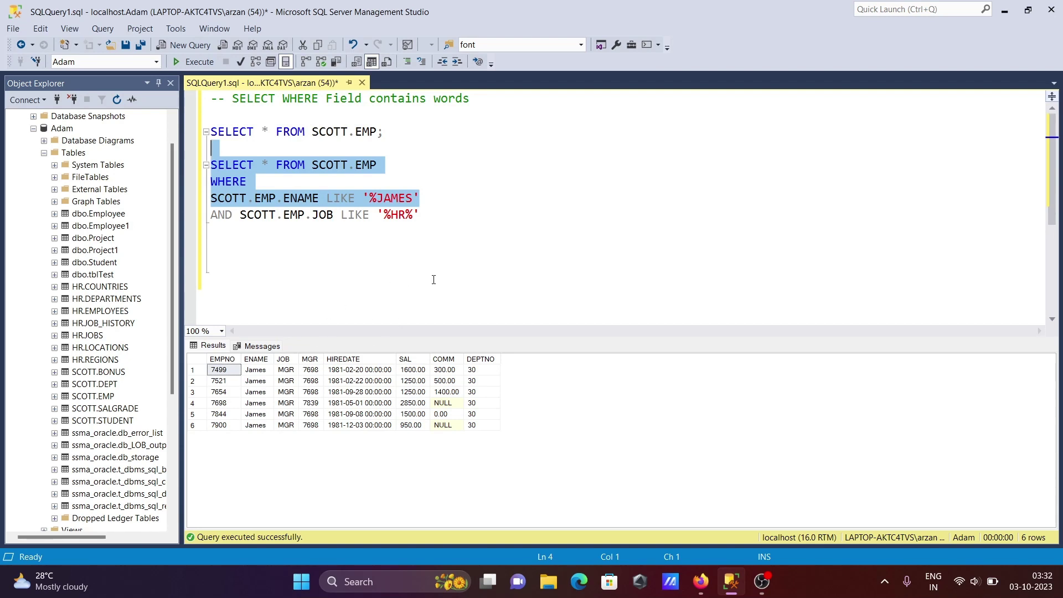
- Change the job filter pattern from '%HR%' to '%M%'
click(405, 217)
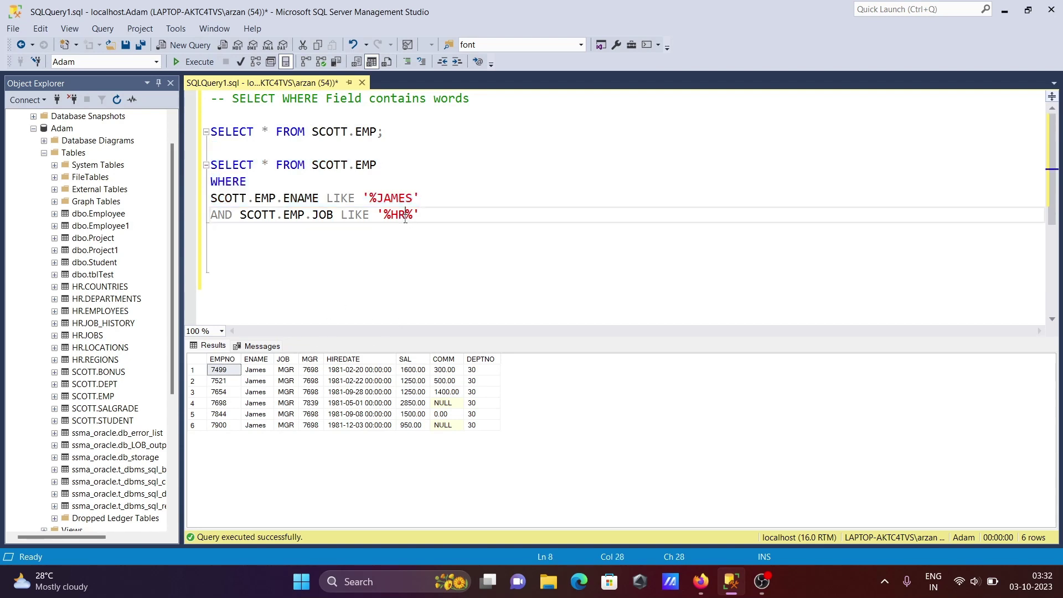
text(\)
key(BackSpace)
key(BackSpace)
text(M)
- Execute the whole JAMES-and-job query, returning 6 rows
drag(414, 215, 210, 165)
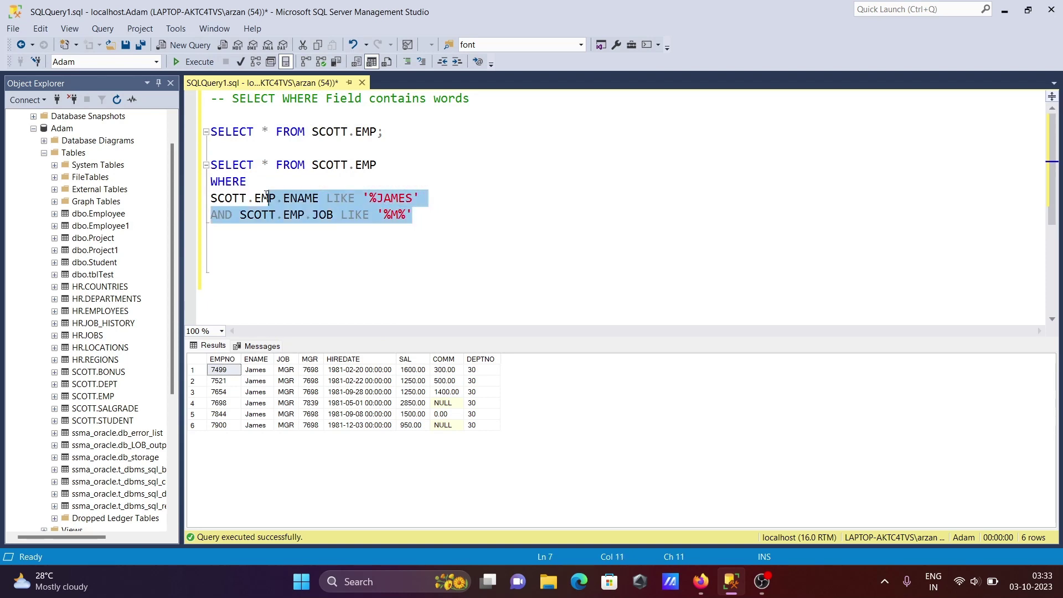
click(194, 60)
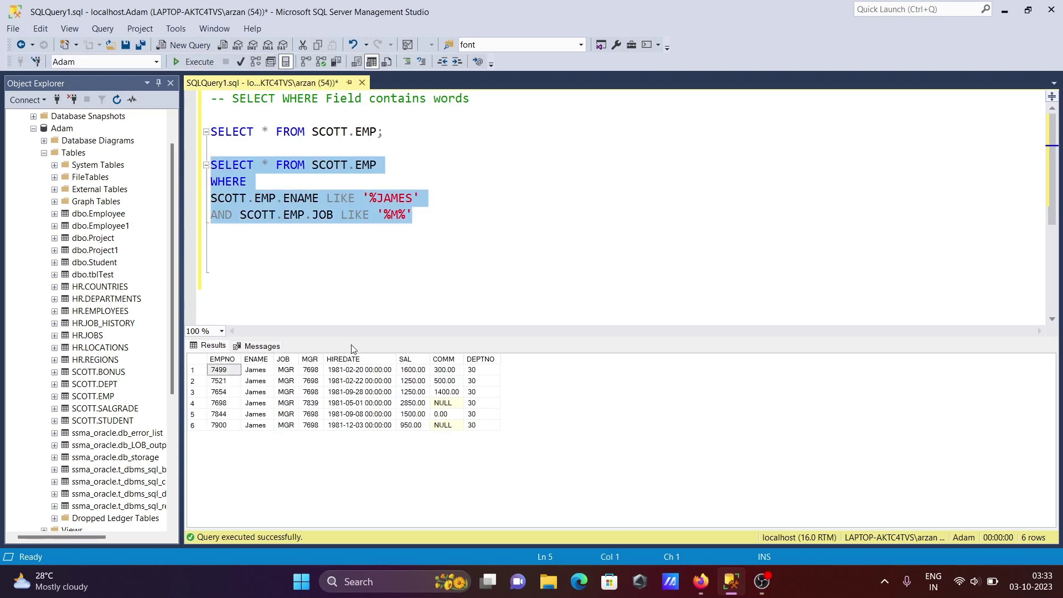
click(475, 238)
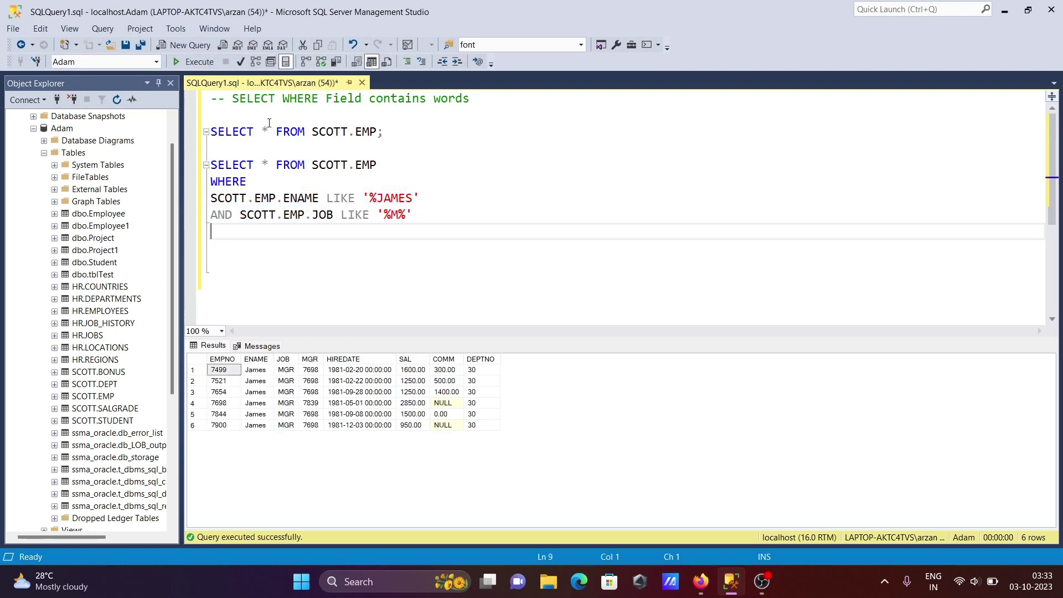